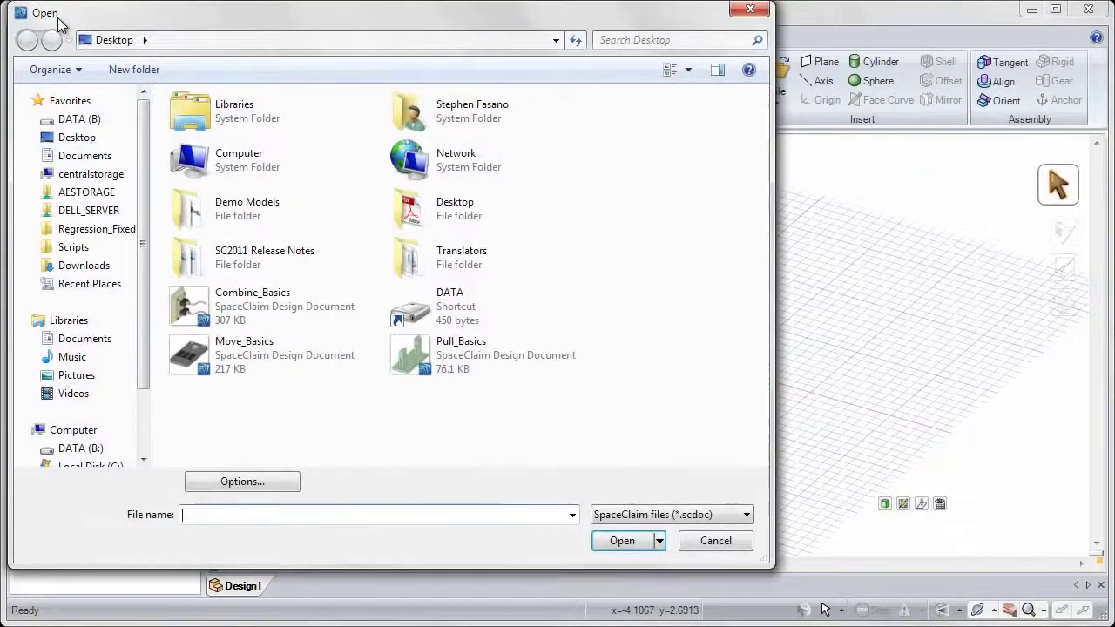
Step: Open Move_Basics and select the faces of the small square hole near the front end for moving
double_click(272, 364)
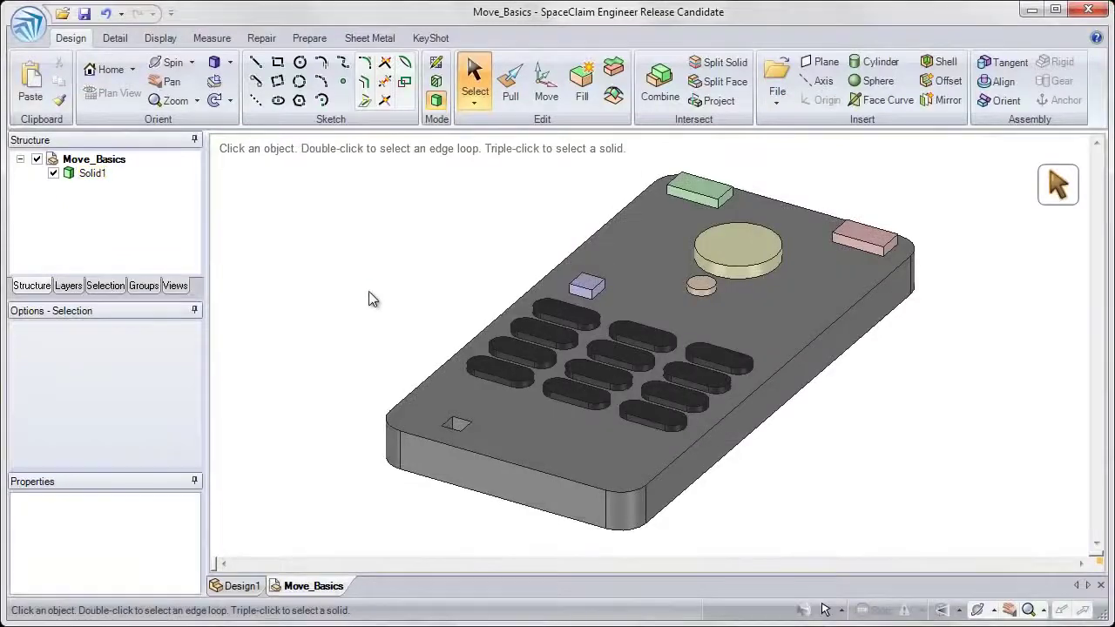
click(544, 81)
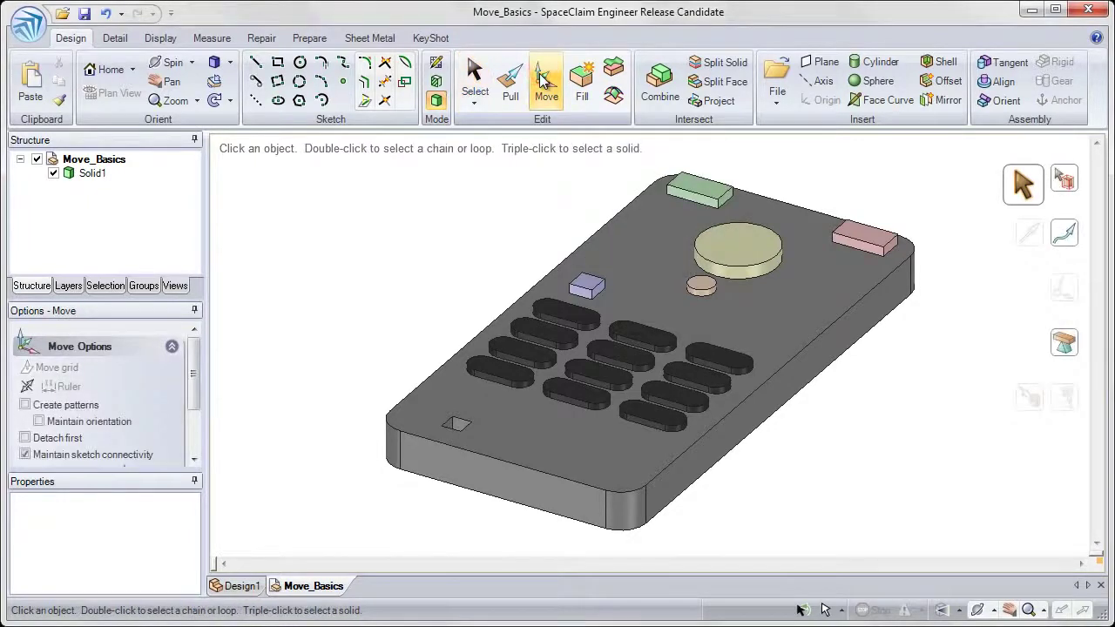
triple_click(443, 460)
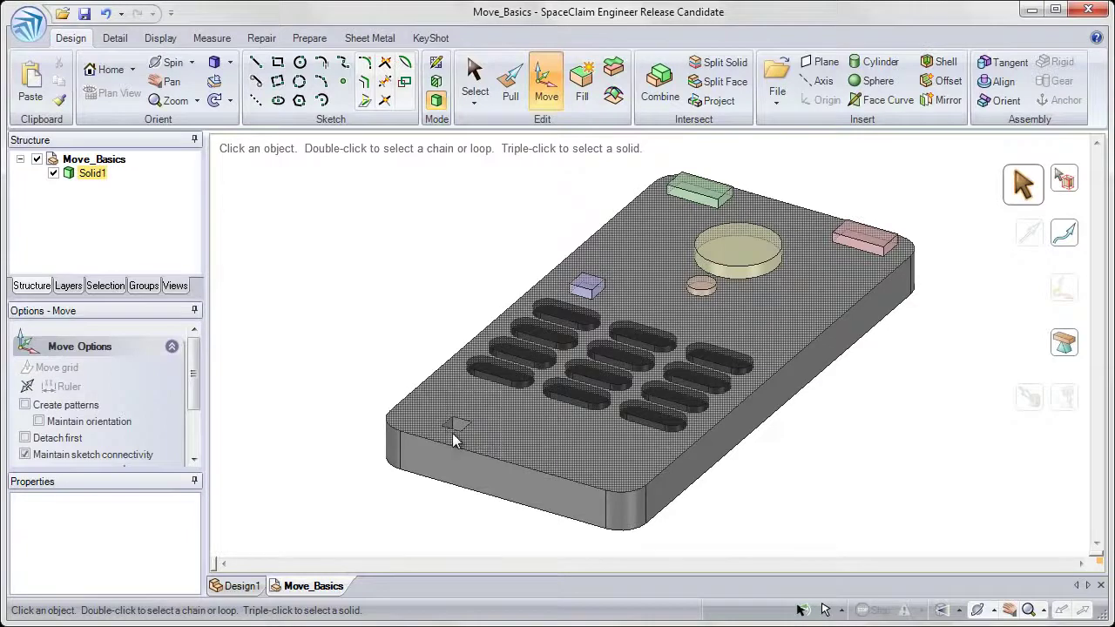
ctrl+middle_drag(453, 433, 453, 591)
shift+middle_drag(493, 518, 498, 384)
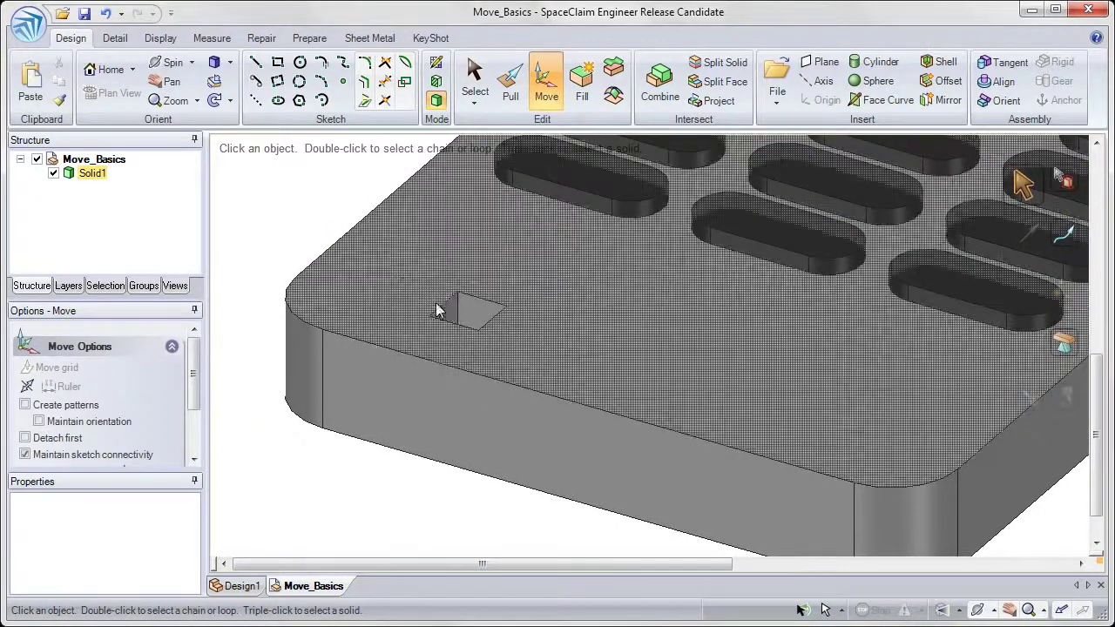
drag(393, 253, 544, 555)
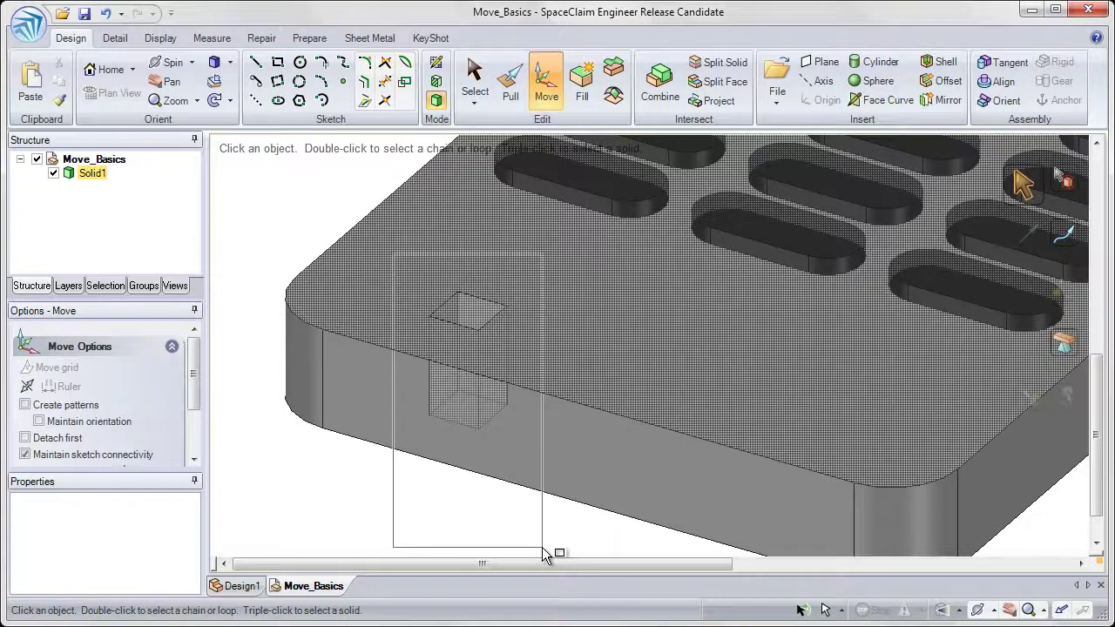
drag(542, 549, 541, 549)
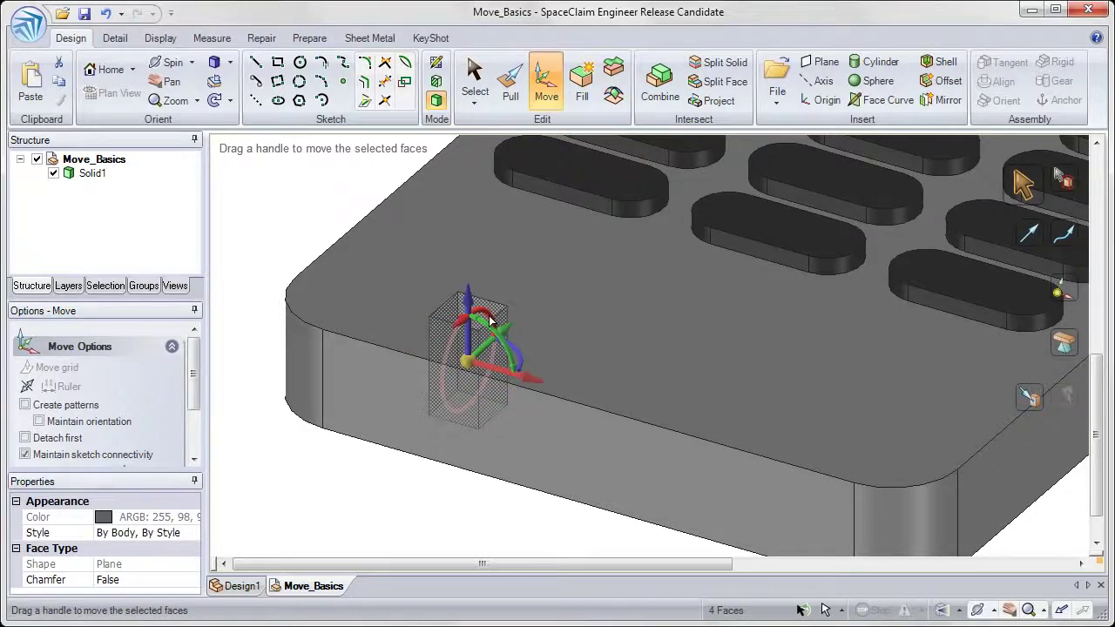
Step: Move the square hole 15 mm along the front edge, toward the right-hand rounded corner
click(526, 384)
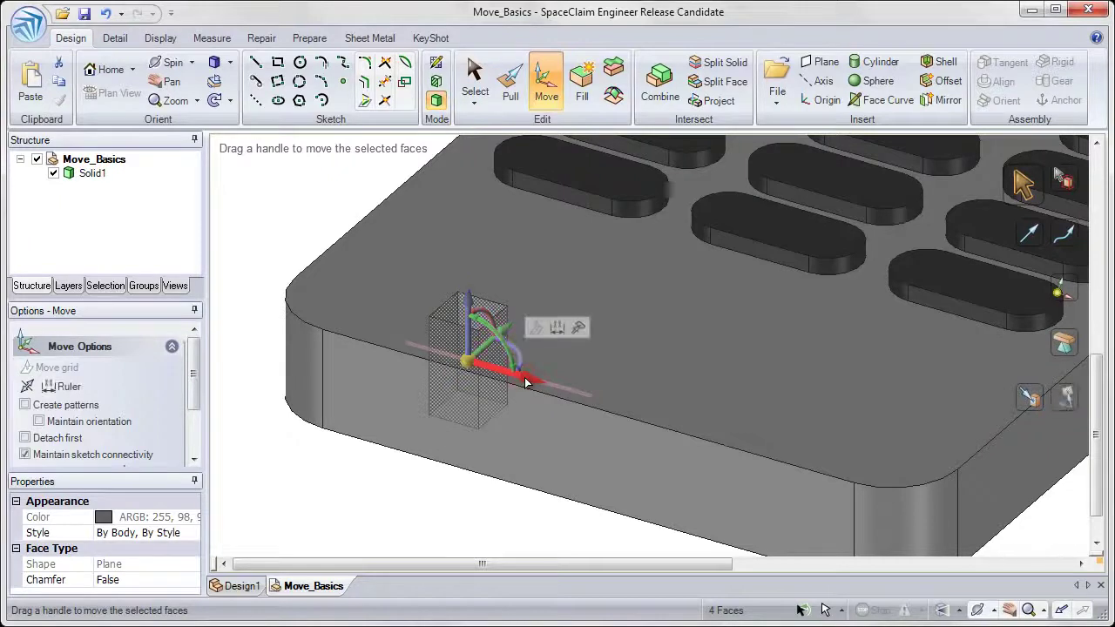
drag(356, 461, 616, 531)
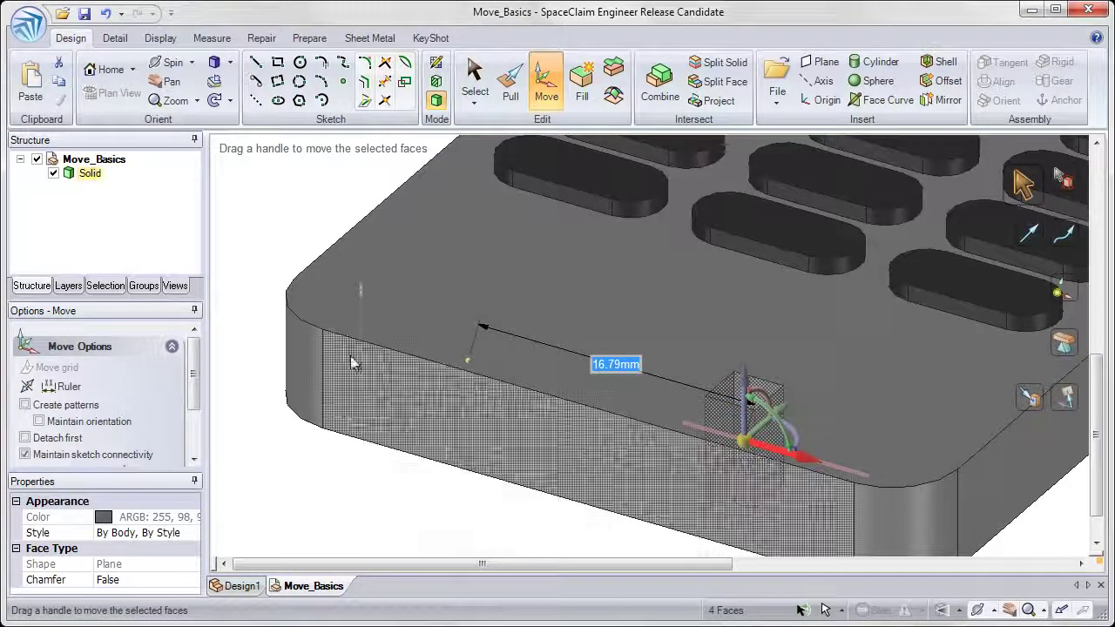
key(1)
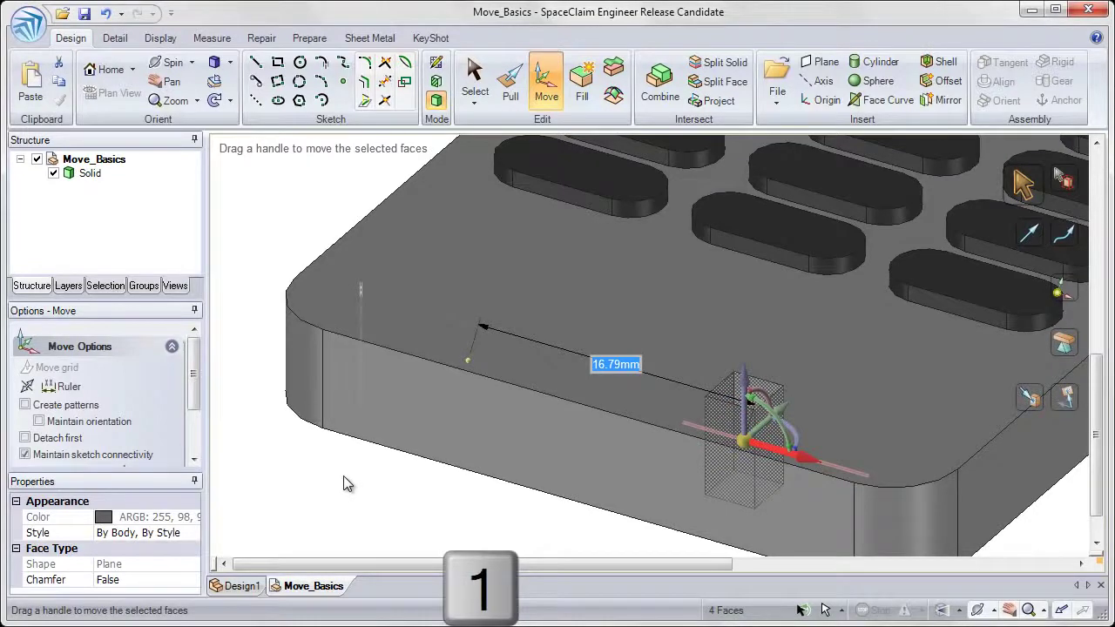
text(5)
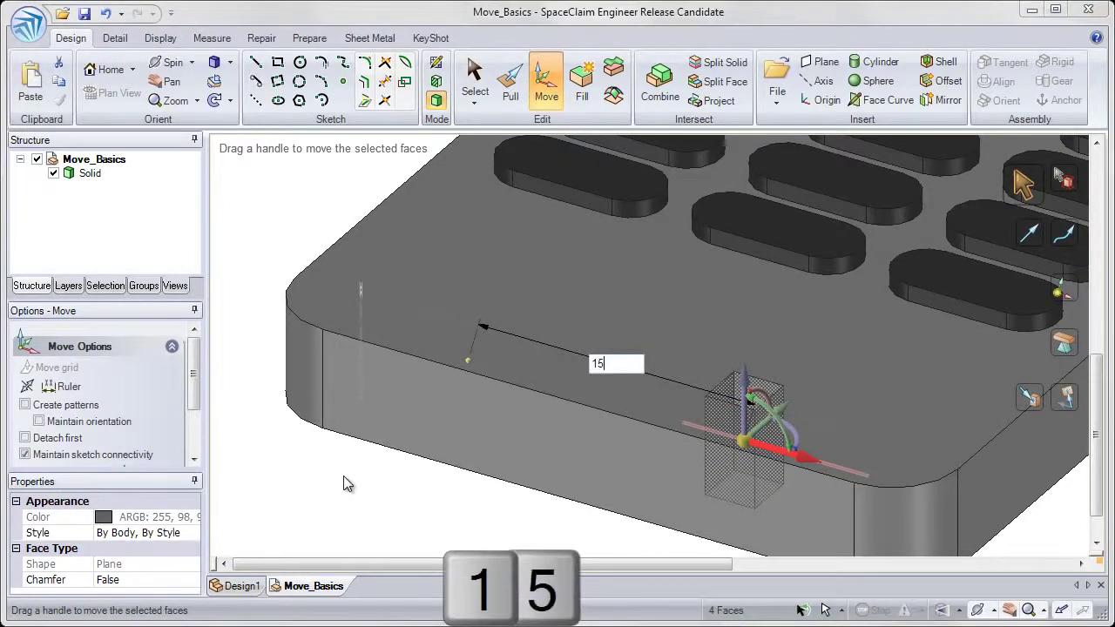
key(Return)
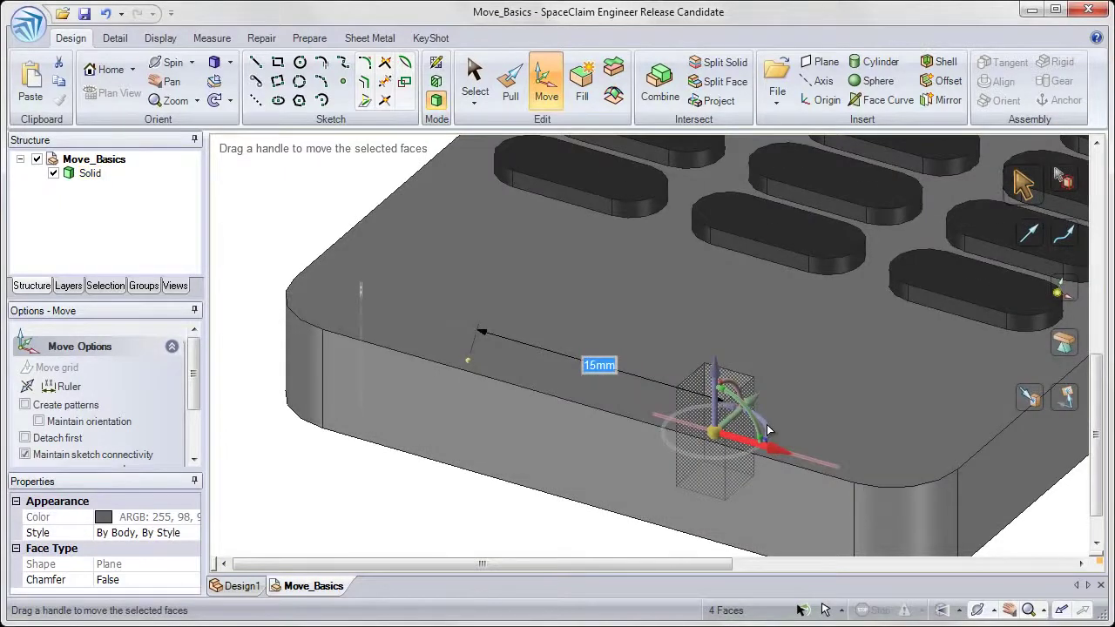
Step: Rotate the square hole 90° about its vertical axis and clear the selection
click(767, 424)
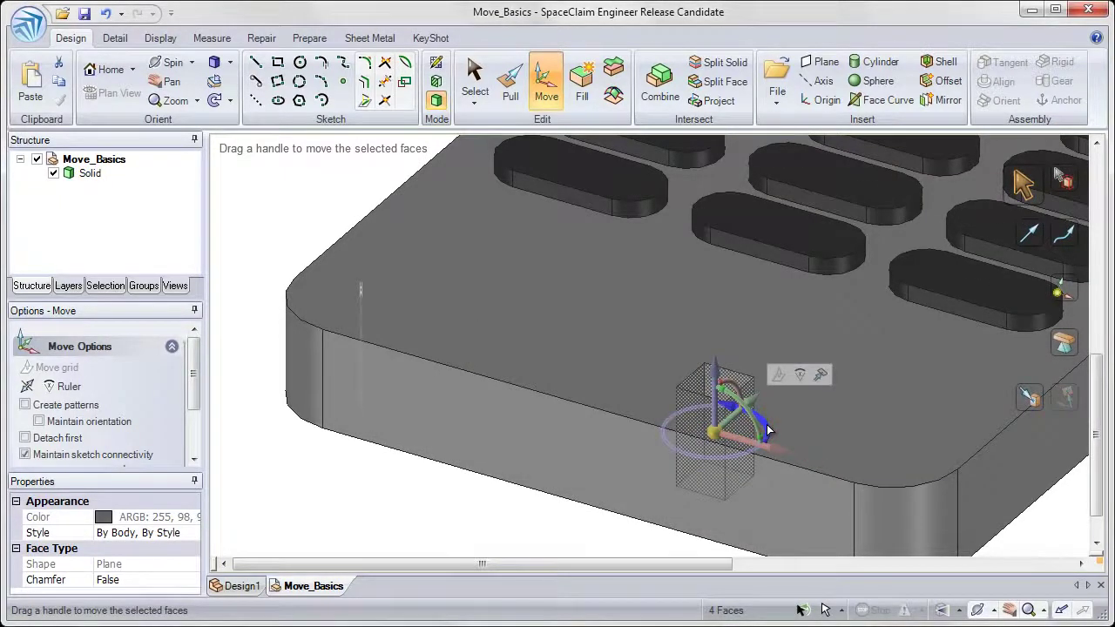
drag(767, 428, 776, 341)
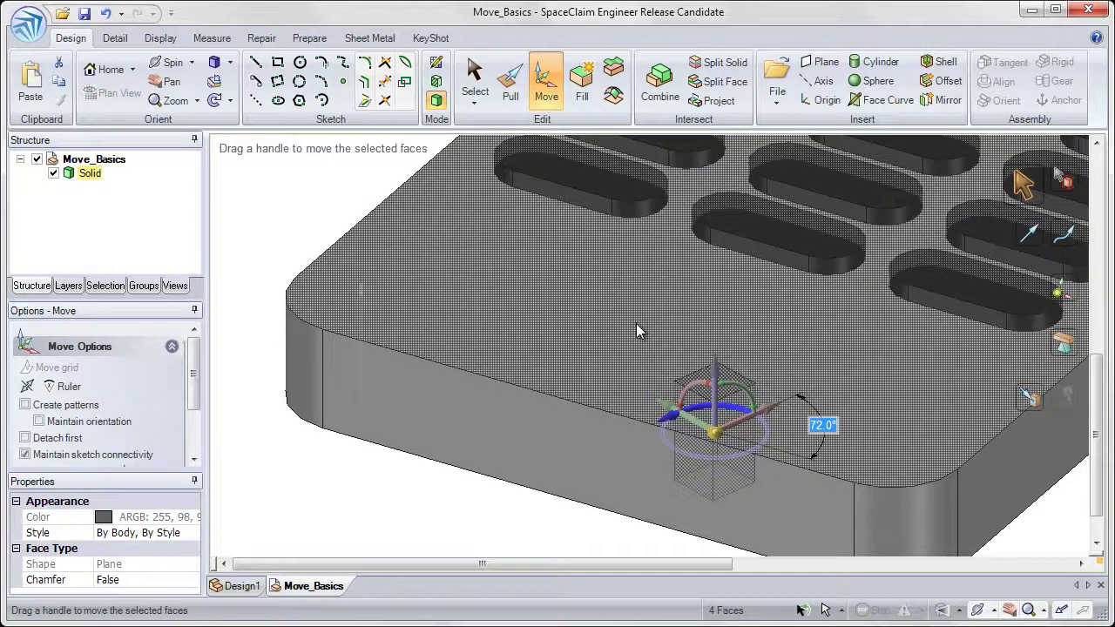
text(90)
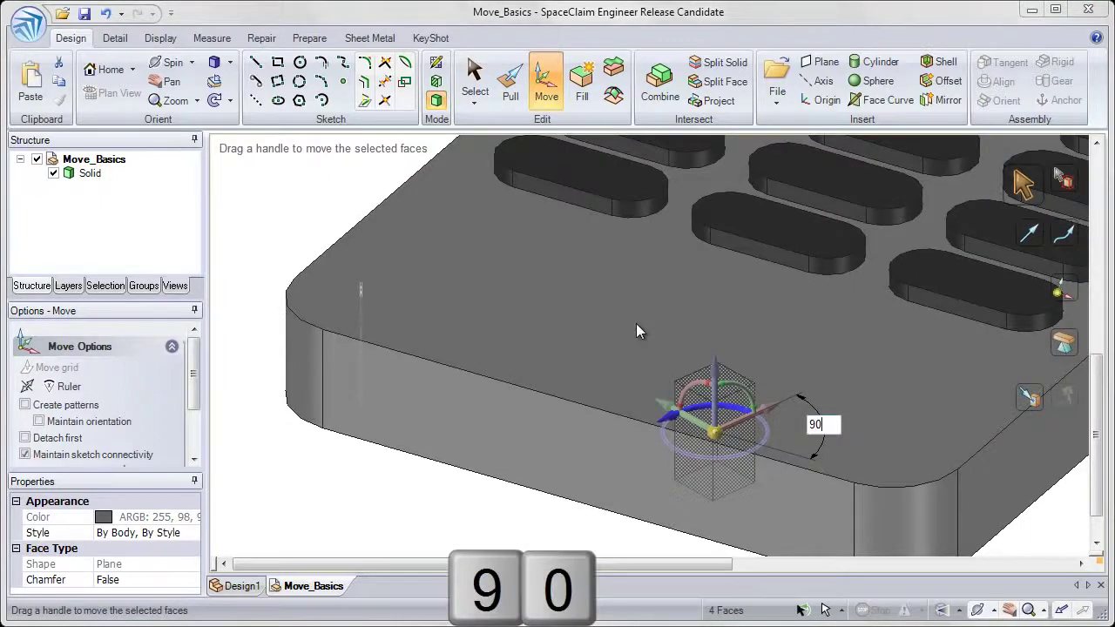
key(Return)
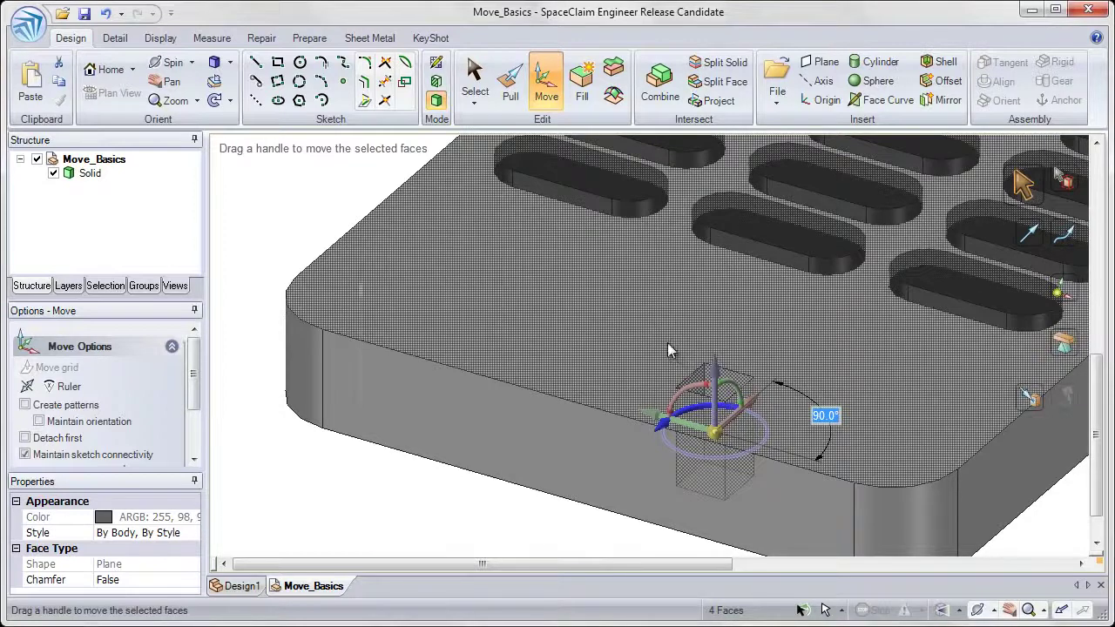
click(368, 514)
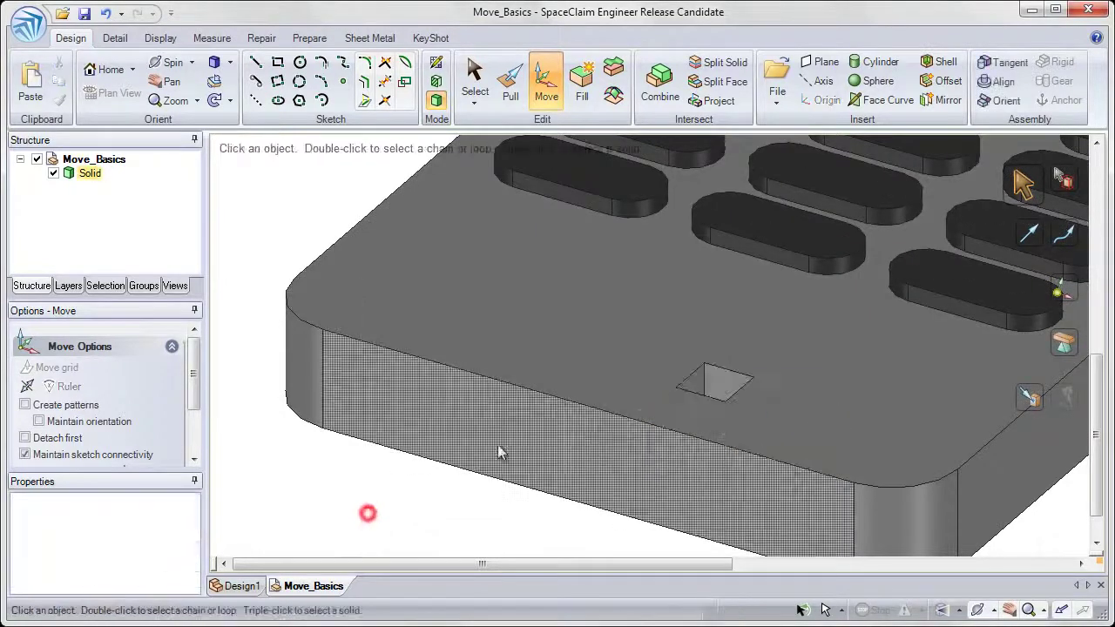
Step: Move the remote's front end face slightly outward, and try rotating it about the vertical axis through its own centre
ctrl+middle_drag(616, 448, 619, 420)
shift+middle_drag(619, 420, 573, 378)
click(558, 384)
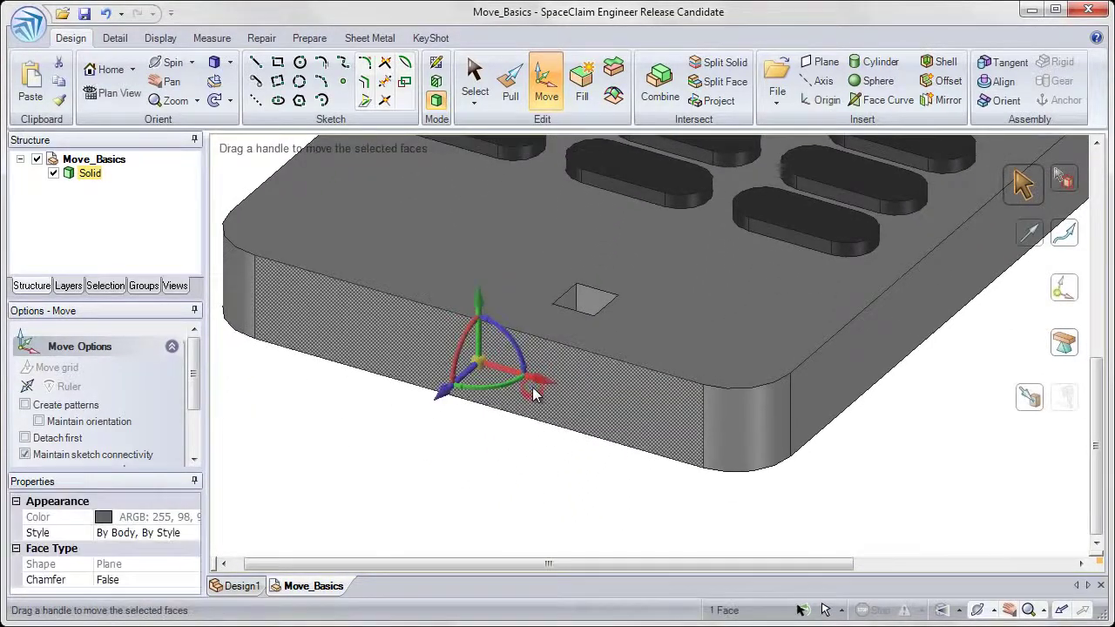
mouse_move(444, 394)
mouse_down()
mouse_move(427, 413)
mouse_move(436, 436)
mouse_move(406, 419)
mouse_move(451, 406)
mouse_move(436, 399)
mouse_move(431, 415)
mouse_move(491, 400)
mouse_move(458, 406)
mouse_up()
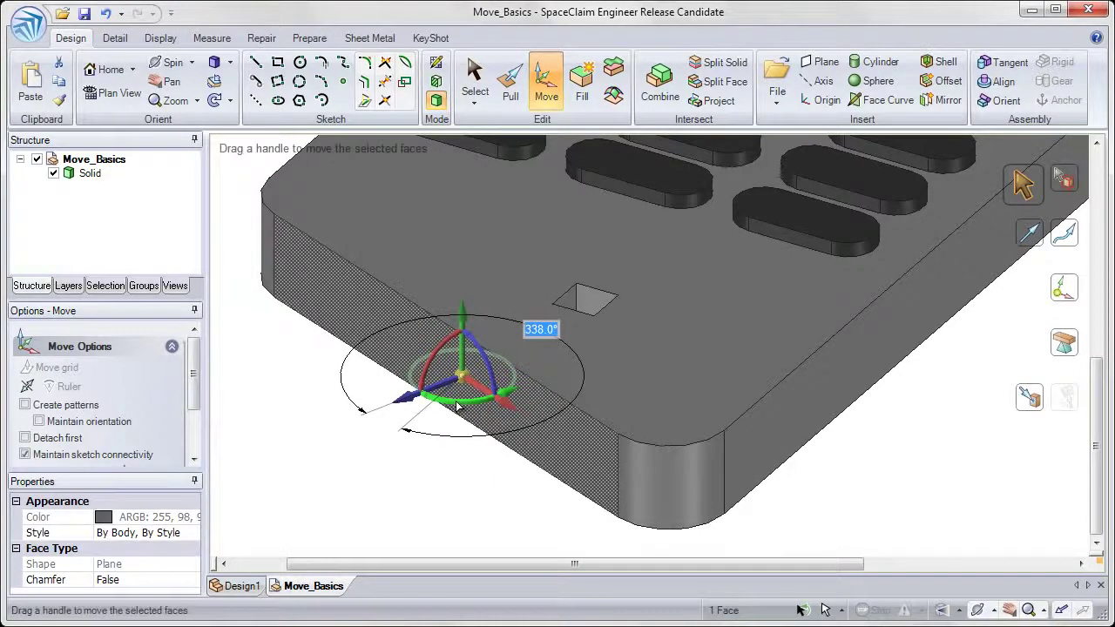
key(Escape)
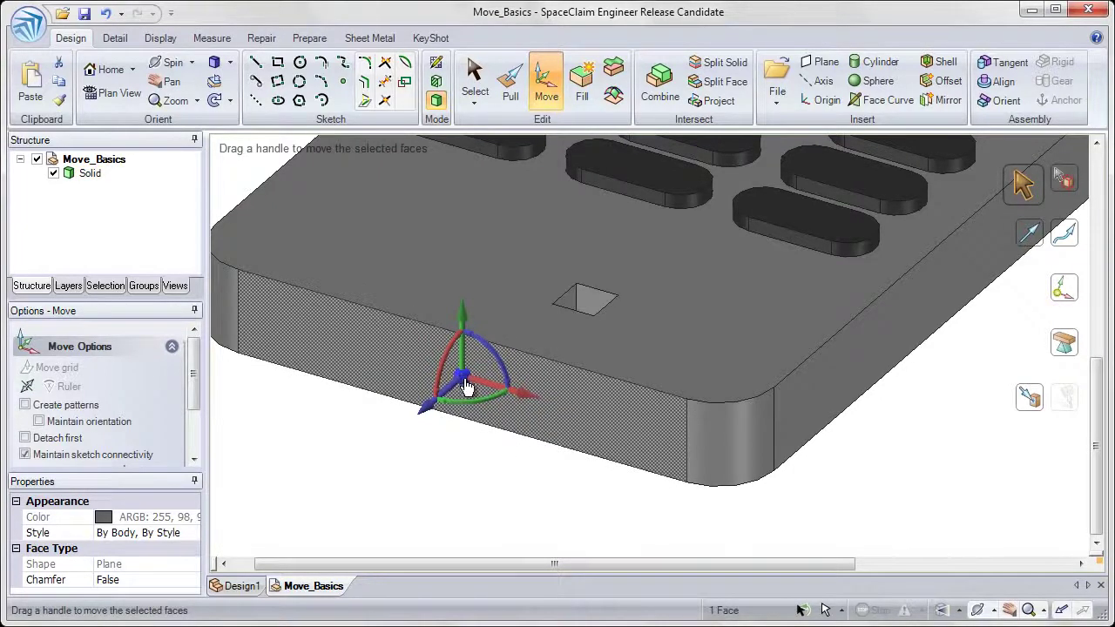
Step: Relocate the Move handle of the front end face to the axis of the right-hand rounded corner
click(1061, 296)
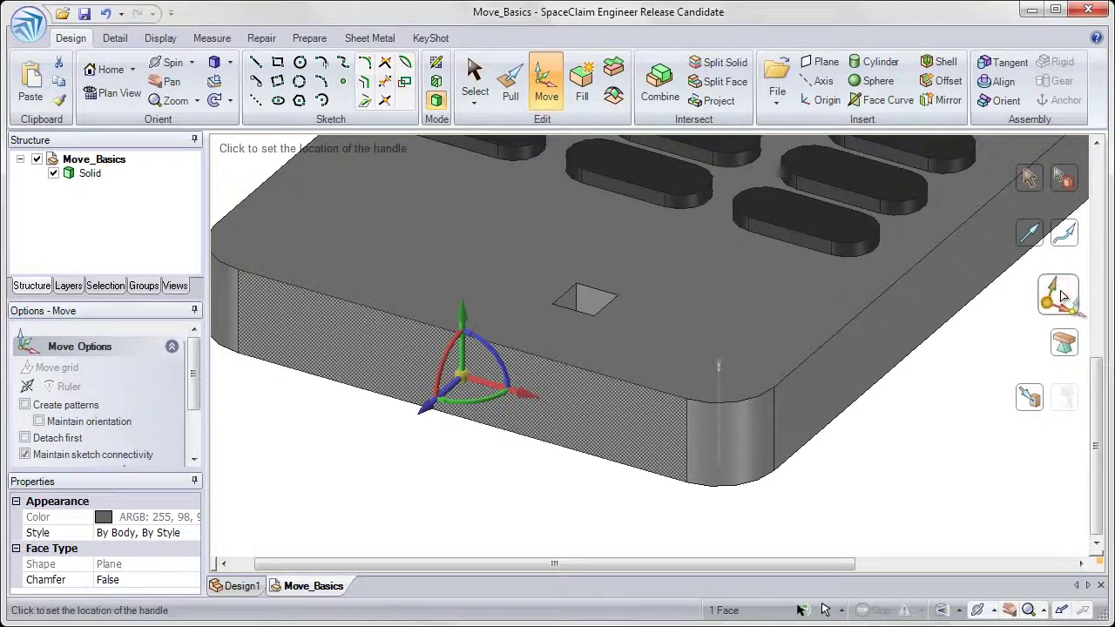
click(727, 446)
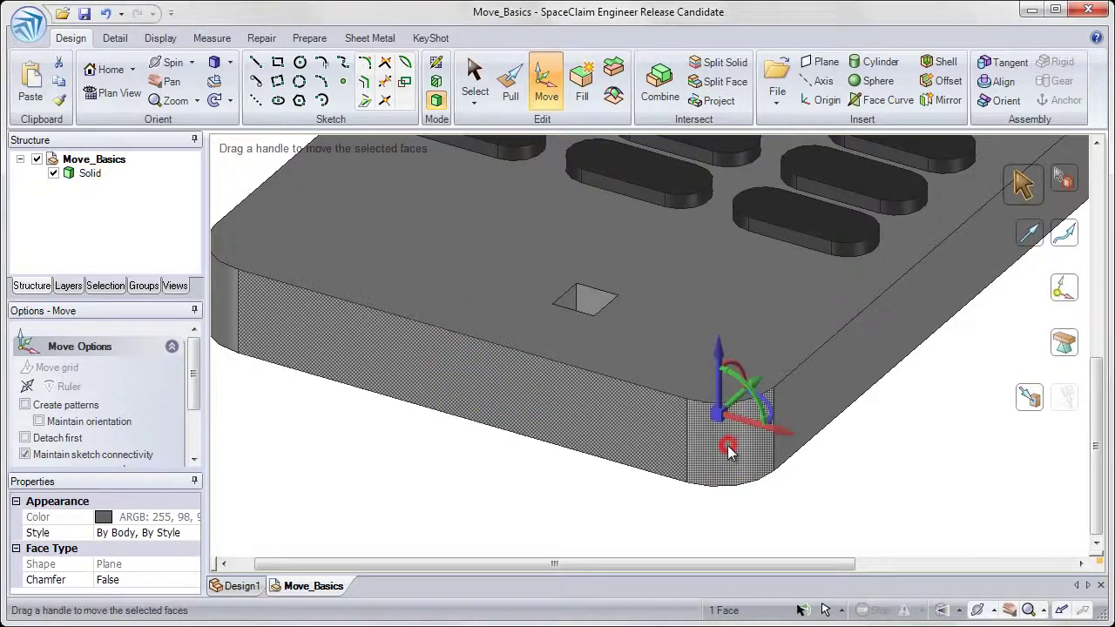
mouse_move(729, 447)
middle_down()
mouse_move(726, 501)
mouse_move(724, 444)
middle_up()
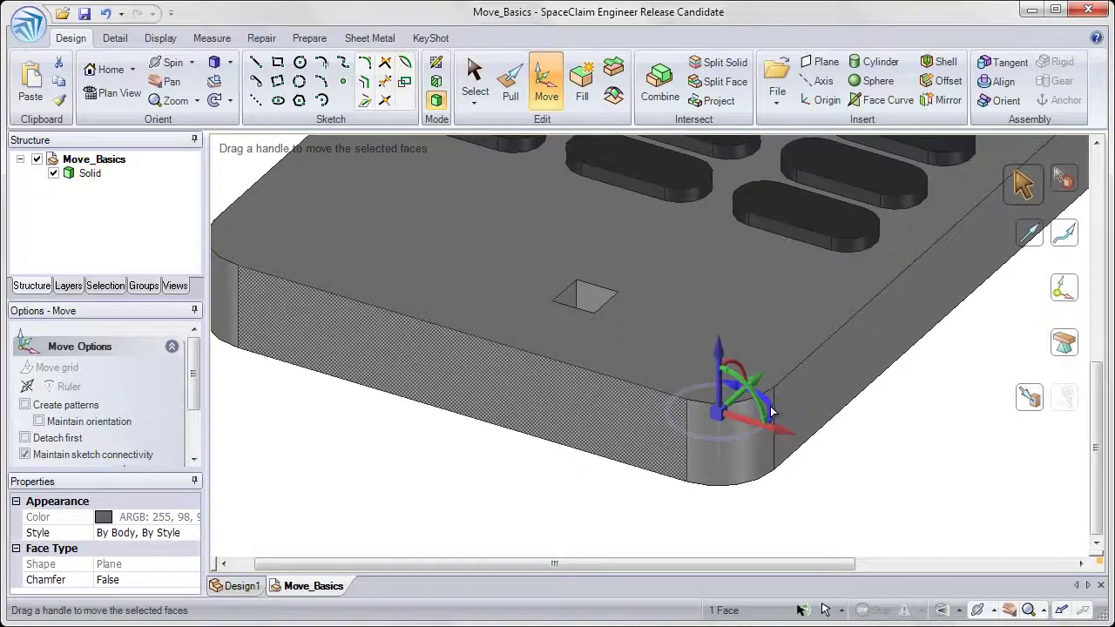
Step: Rotate the front end face 20° about the rounded corner's vertical axis and deselect it
mouse_move(770, 407)
mouse_down()
mouse_move(760, 409)
mouse_move(780, 404)
mouse_move(772, 428)
mouse_move(777, 401)
mouse_up()
key(space)
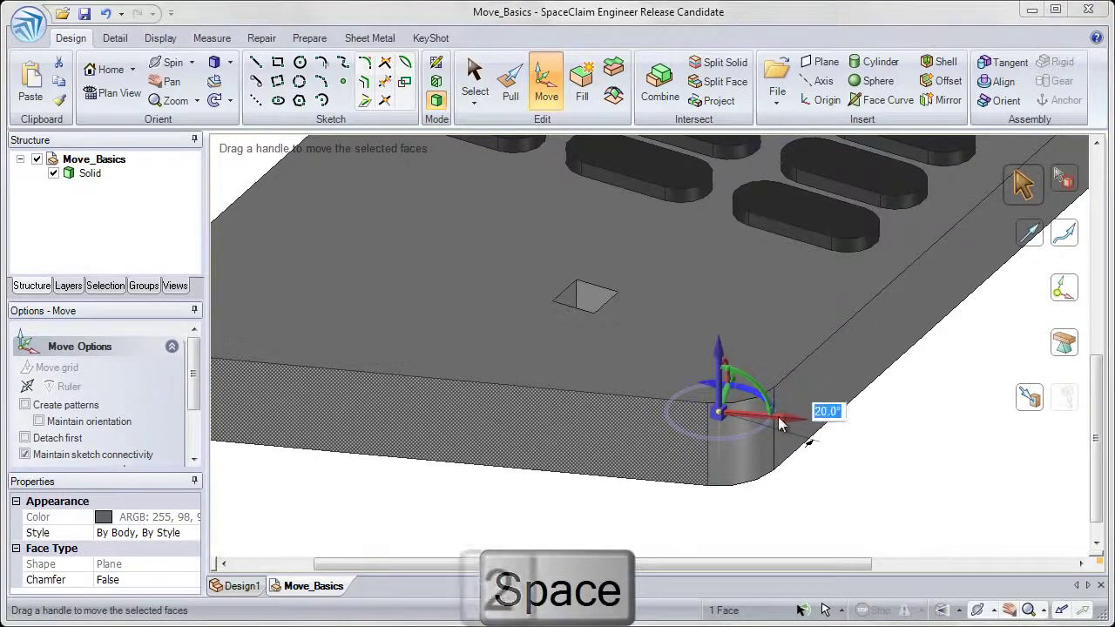
text(20)
key(Return)
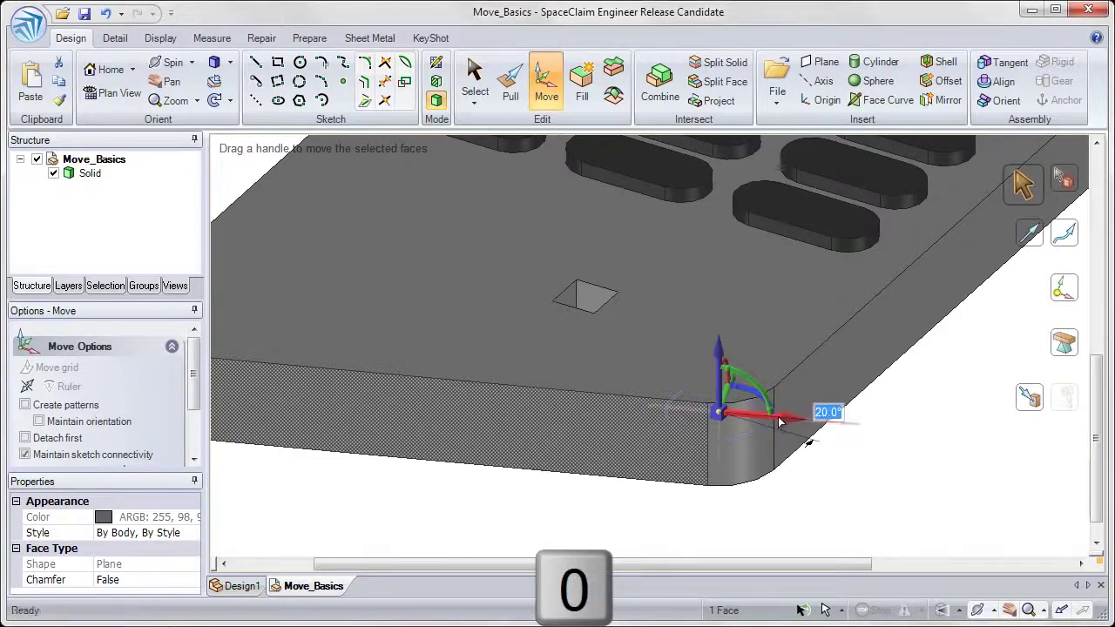
key(Return)
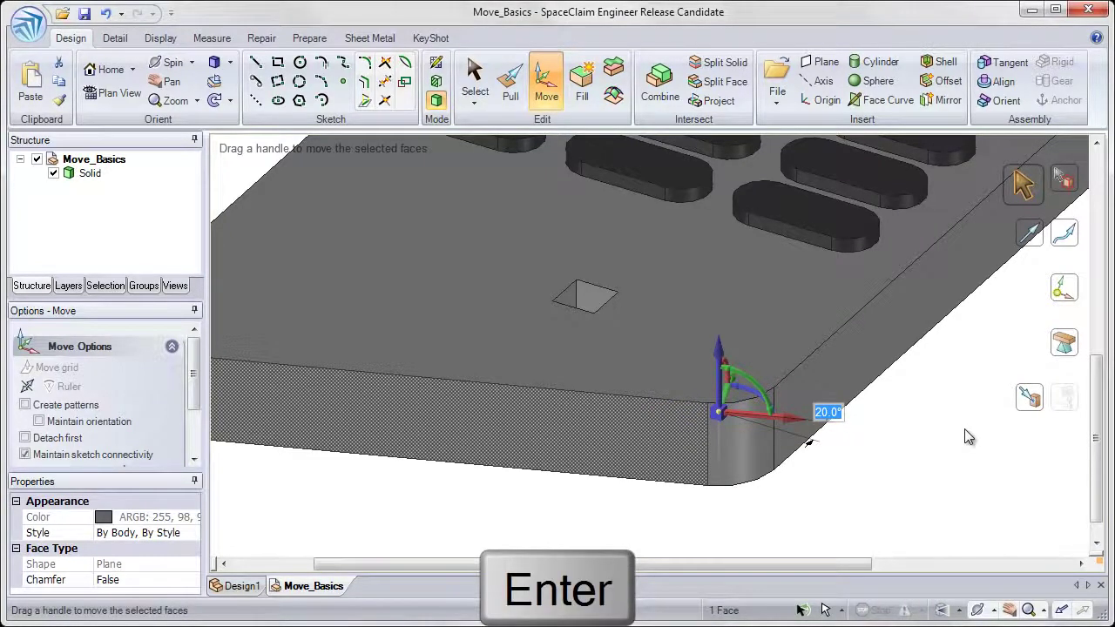
click(964, 429)
Step: Select the square hole's faces and copy them about 15.7 mm across the remote, away from the right-hand corner
scroll(942, 429, down, 3)
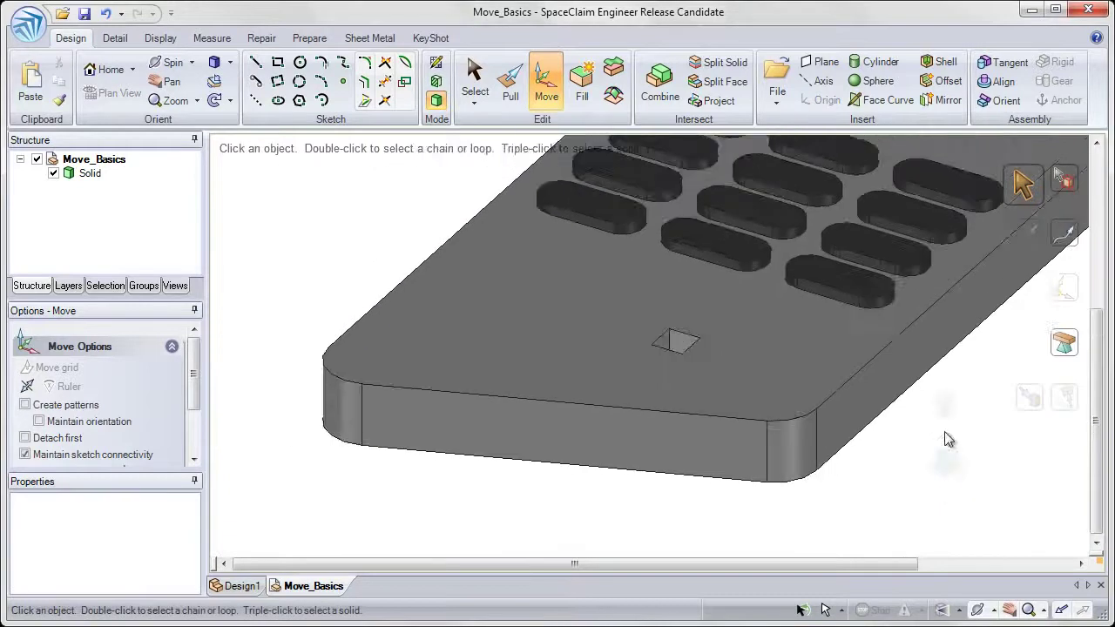
shift+middle_drag(947, 406, 938, 440)
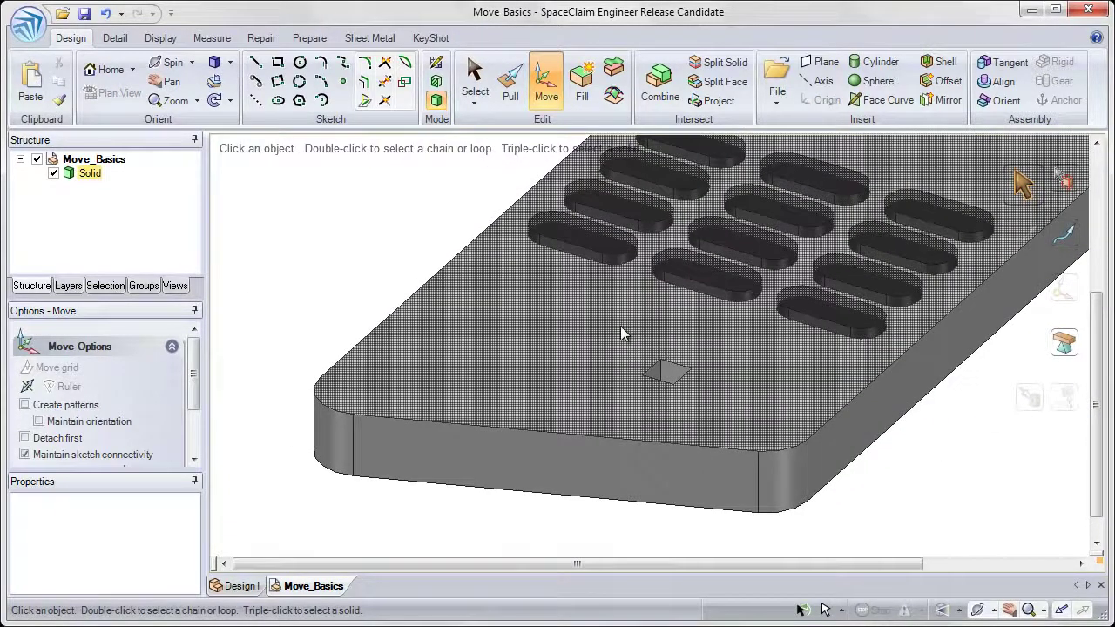
drag(613, 322, 703, 512)
drag(721, 533, 720, 533)
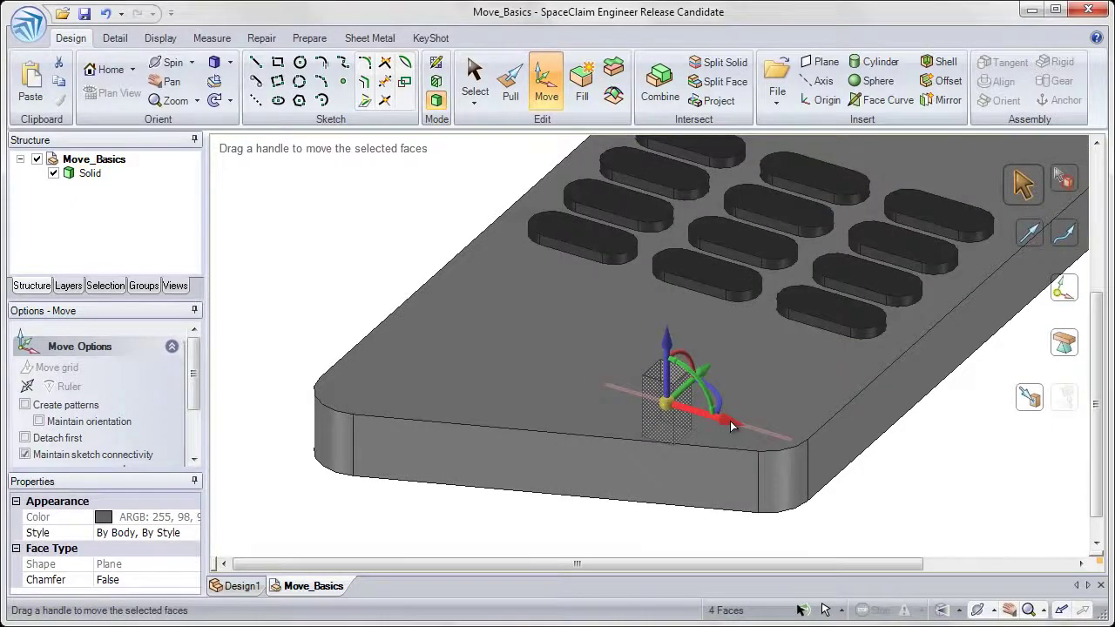
key(ctrl)
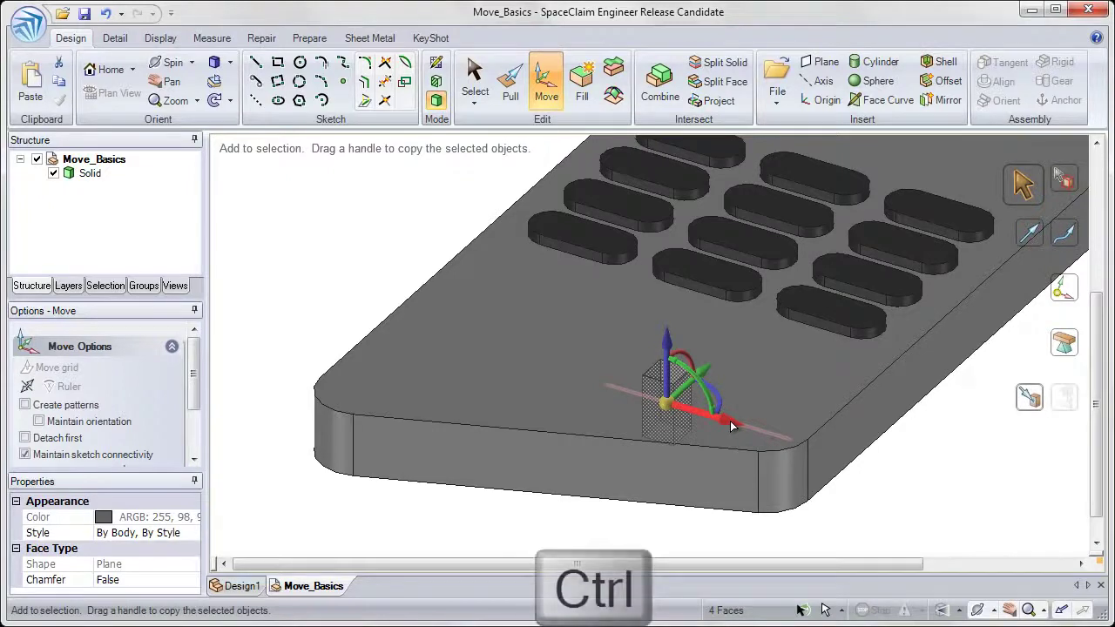
ctrl+drag(732, 426, 573, 373)
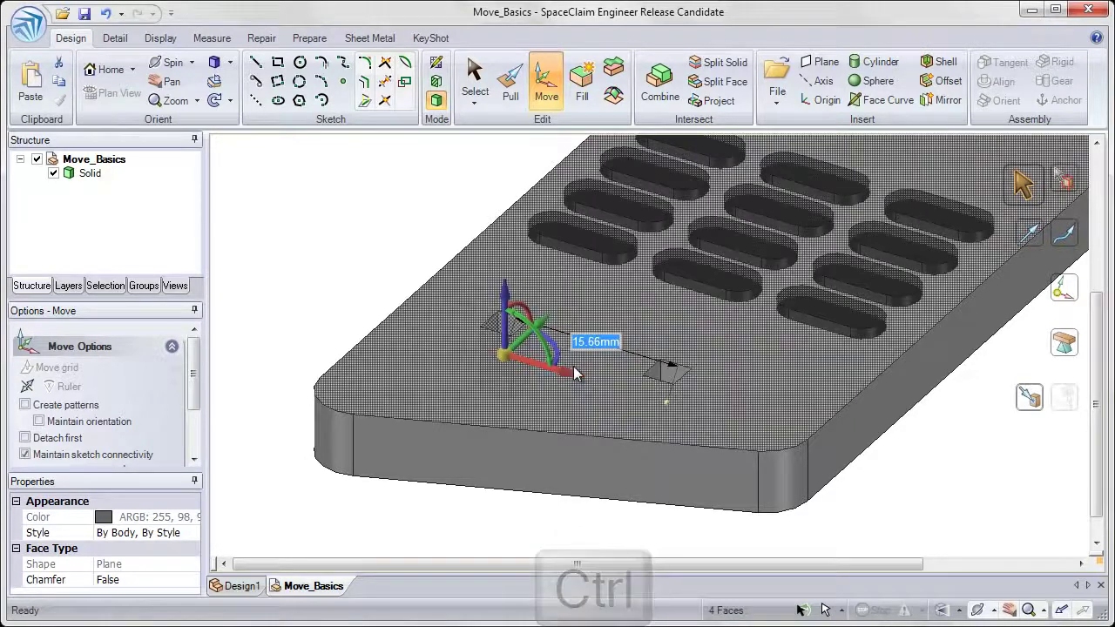
Step: Copy the new square hole about 10.9 mm toward the front end face and clear the selection
key(ctrl)
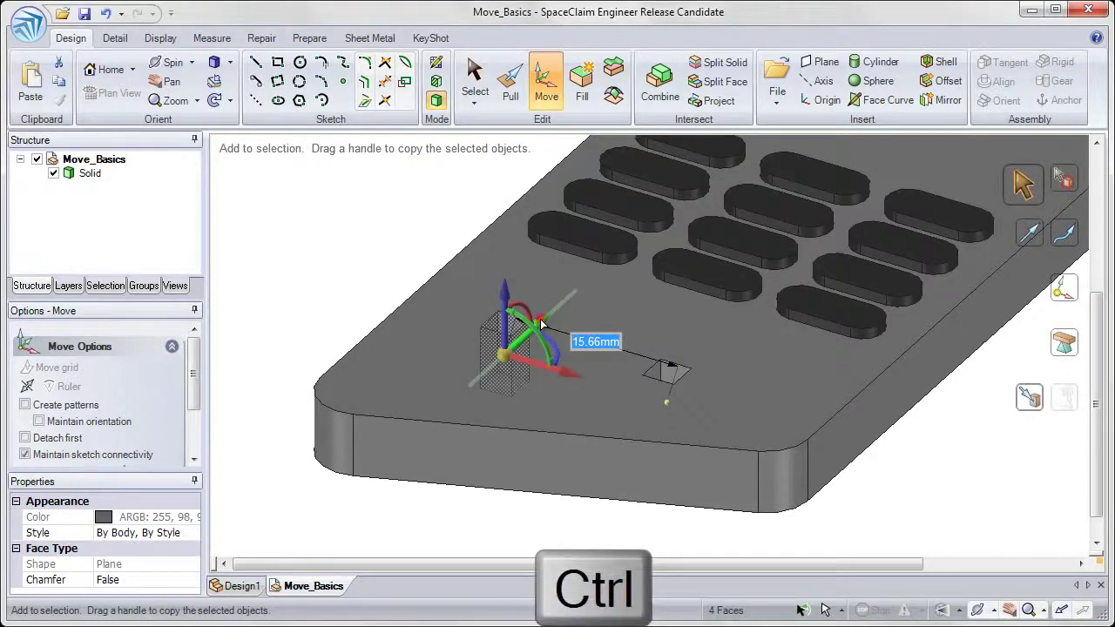
mouse_move(541, 324)
ctrl+mouse_down()
mouse_move(502, 353)
mouse_move(452, 361)
ctrl+mouse_up()
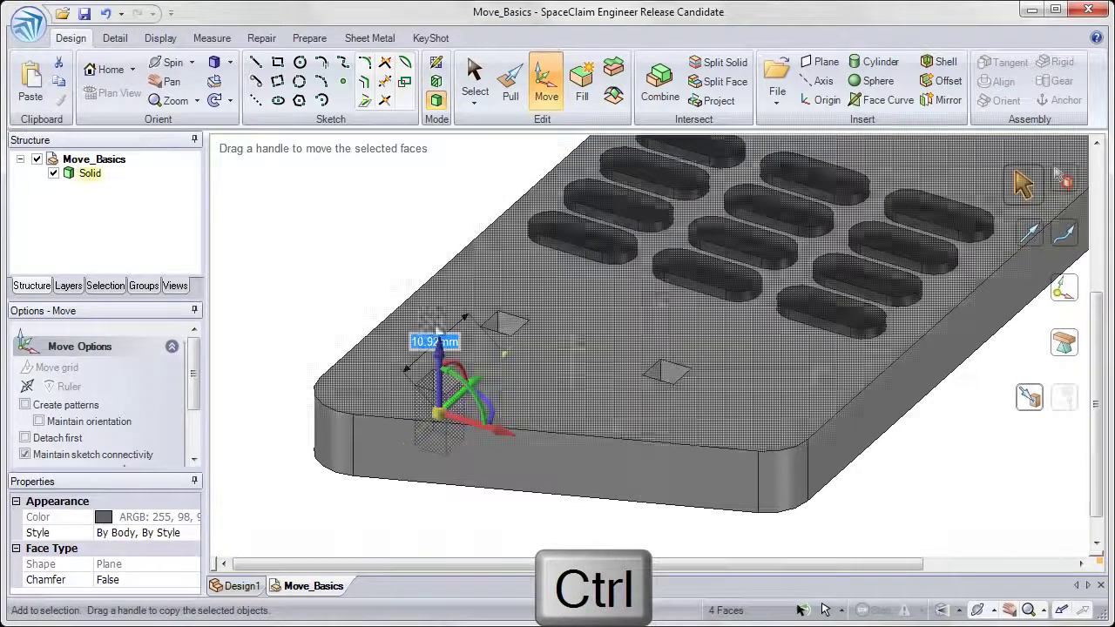
click(355, 231)
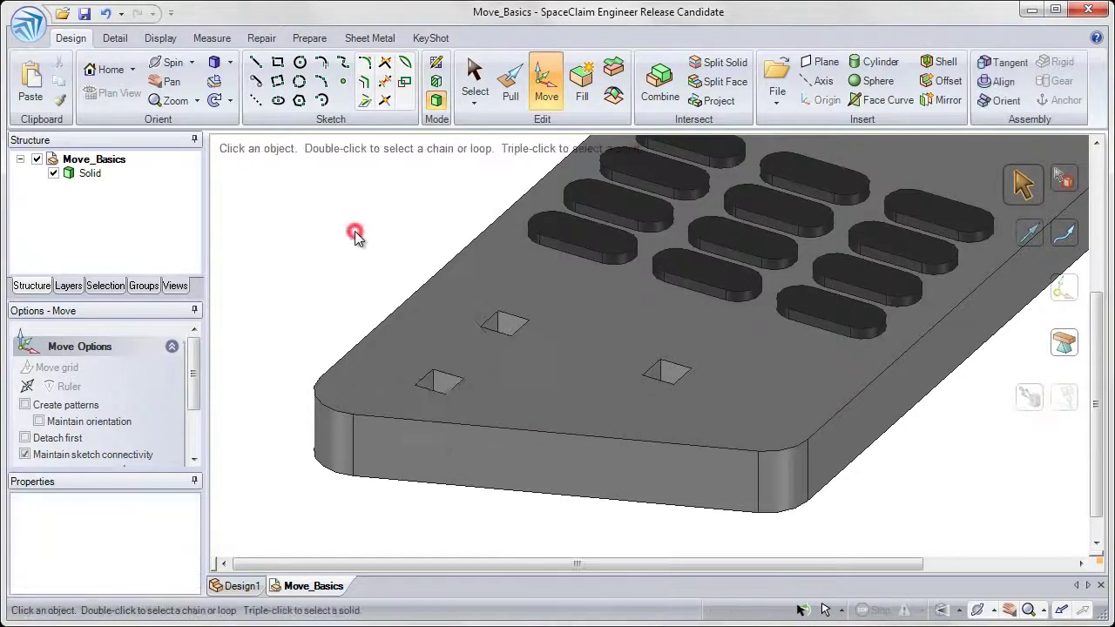
Step: Select the faces of all three square holes and move them about 2.6 mm along the remote, away from the front end face
mouse_move(366, 247)
middle_down()
mouse_move(374, 301)
mouse_move(374, 250)
mouse_move(377, 263)
middle_up()
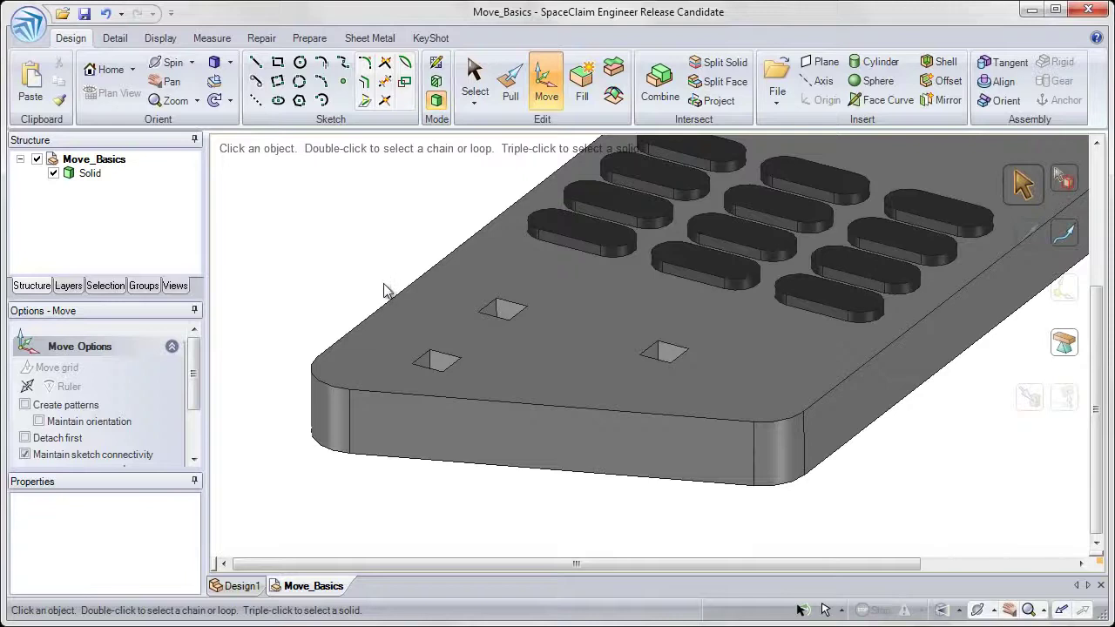
mouse_move(378, 284)
mouse_down()
mouse_move(541, 420)
mouse_move(732, 544)
mouse_up()
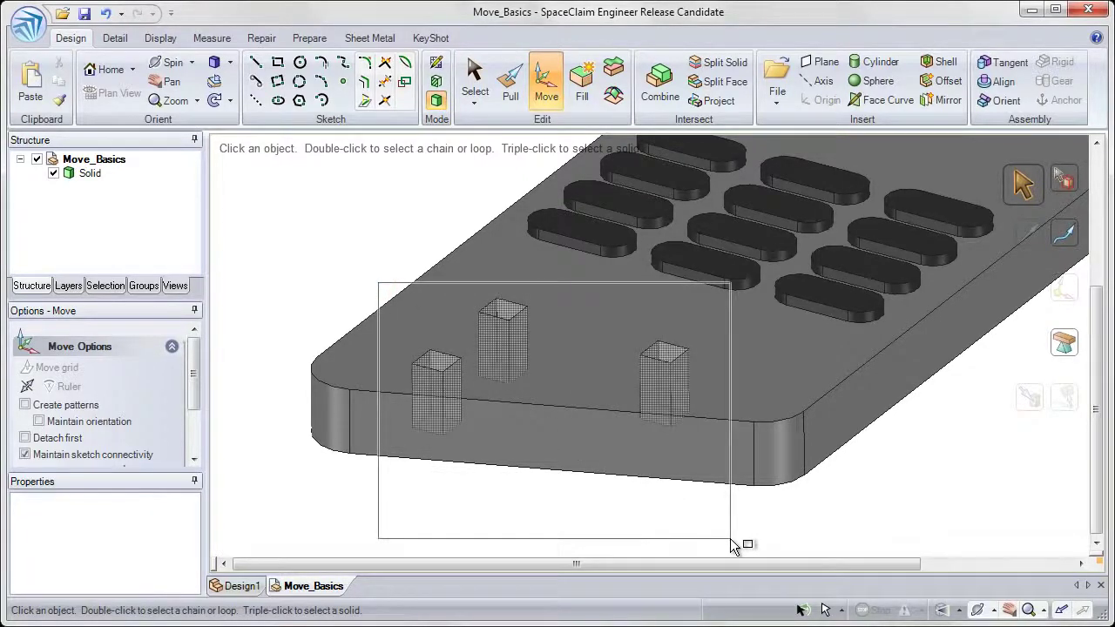
drag(731, 540, 732, 541)
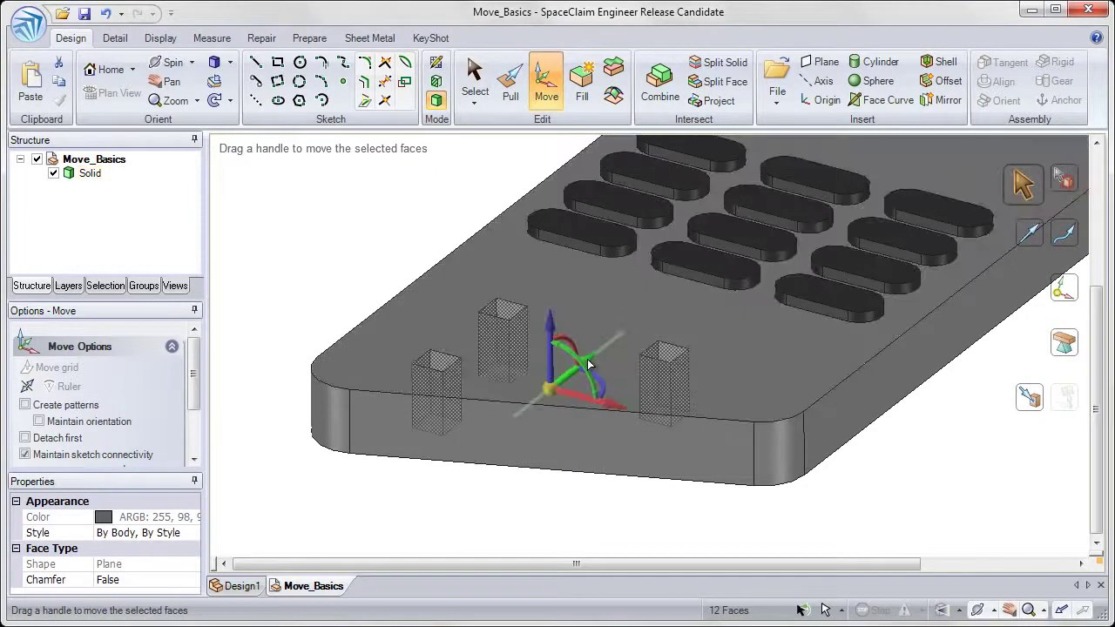
drag(592, 361, 603, 351)
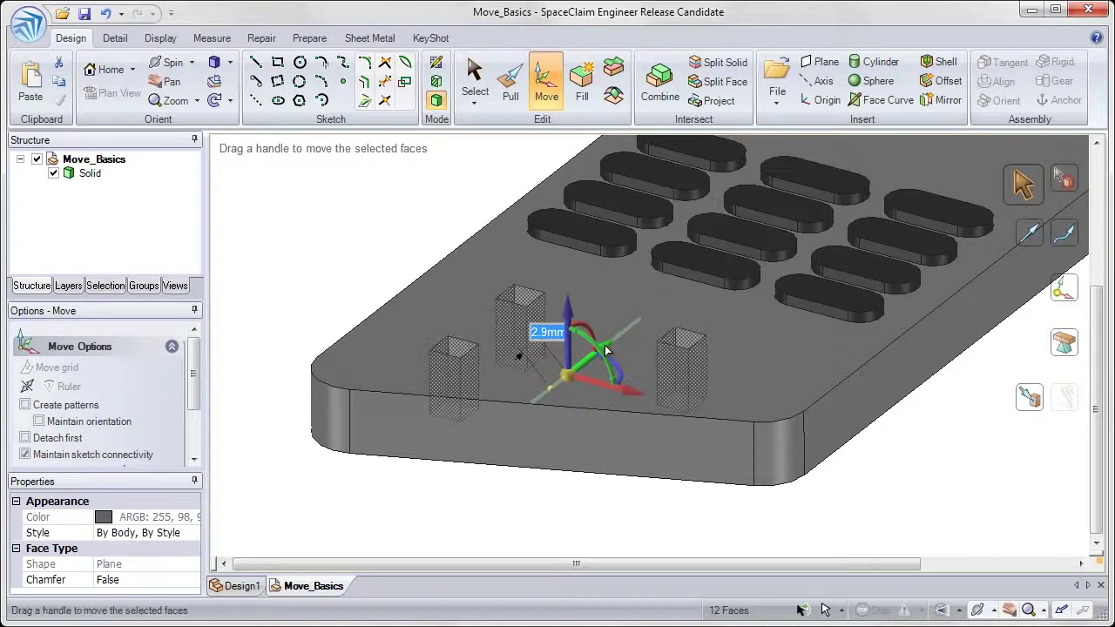
middle_drag(601, 384, 596, 415)
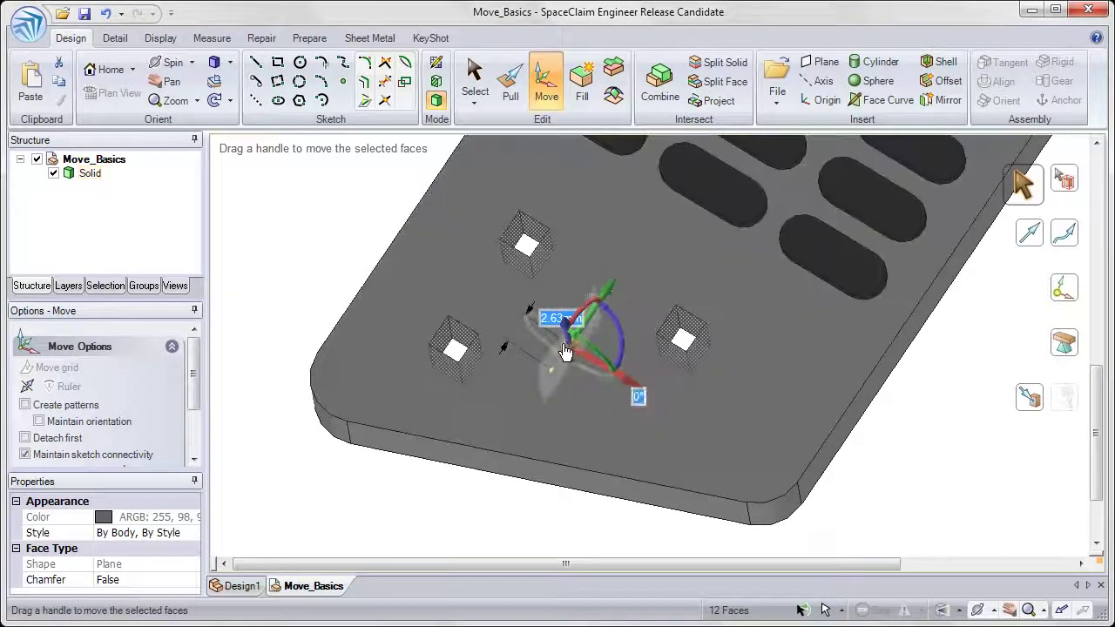
drag(566, 351, 568, 306)
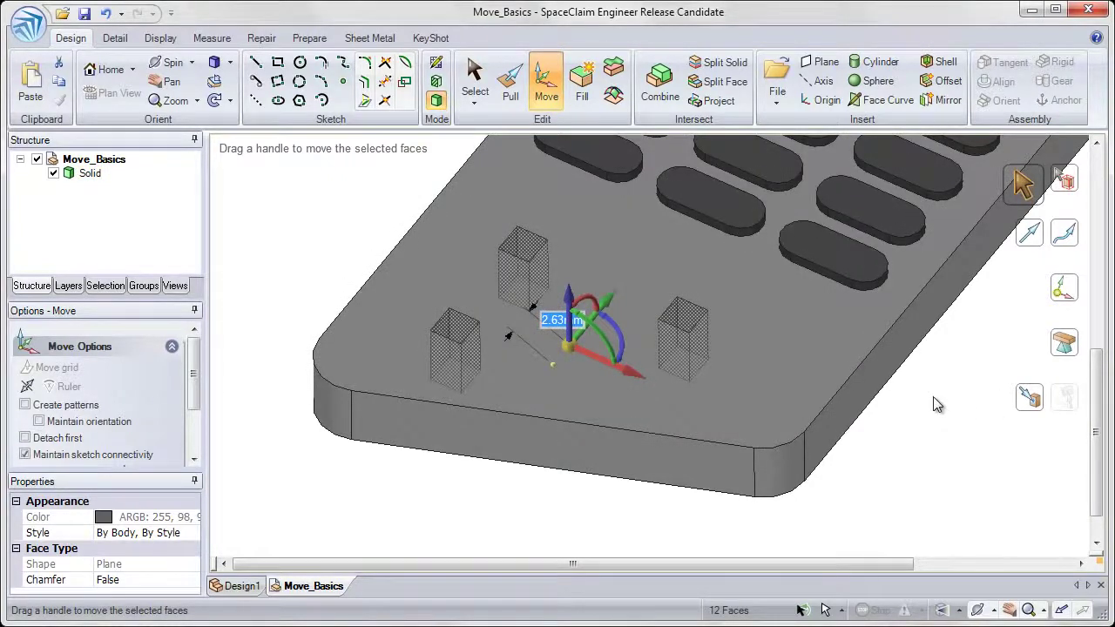
Step: Anchor the Move handle on an inner face of the square hole nearest the right-hand side of the remote
click(1060, 294)
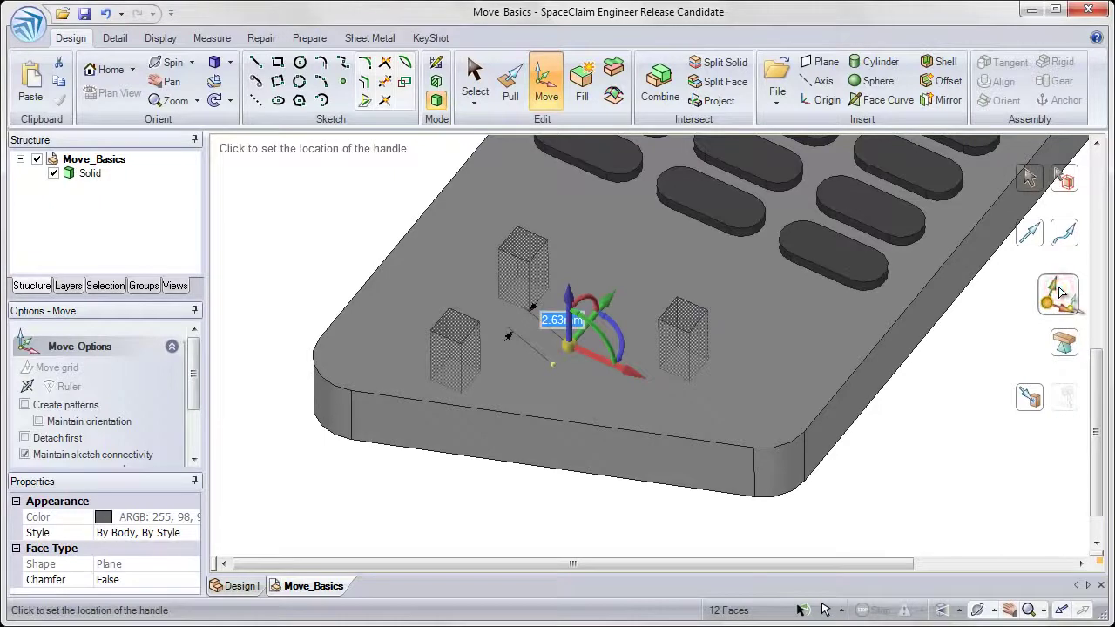
click(690, 322)
middle_drag(697, 316, 710, 420)
middle_drag(705, 376, 700, 353)
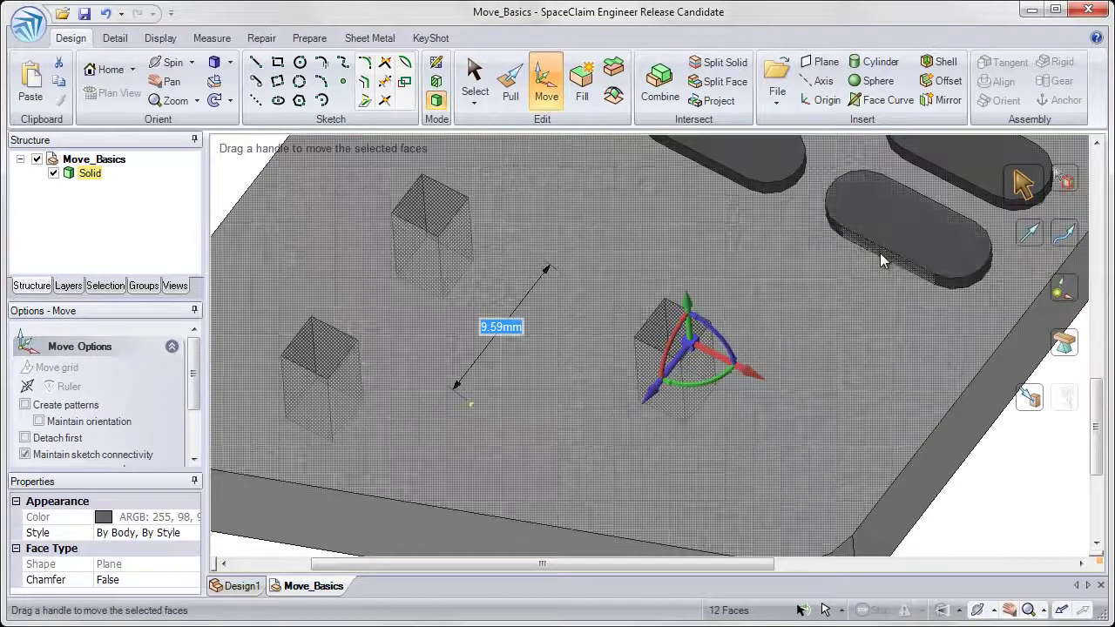
middle_drag(880, 253, 839, 235)
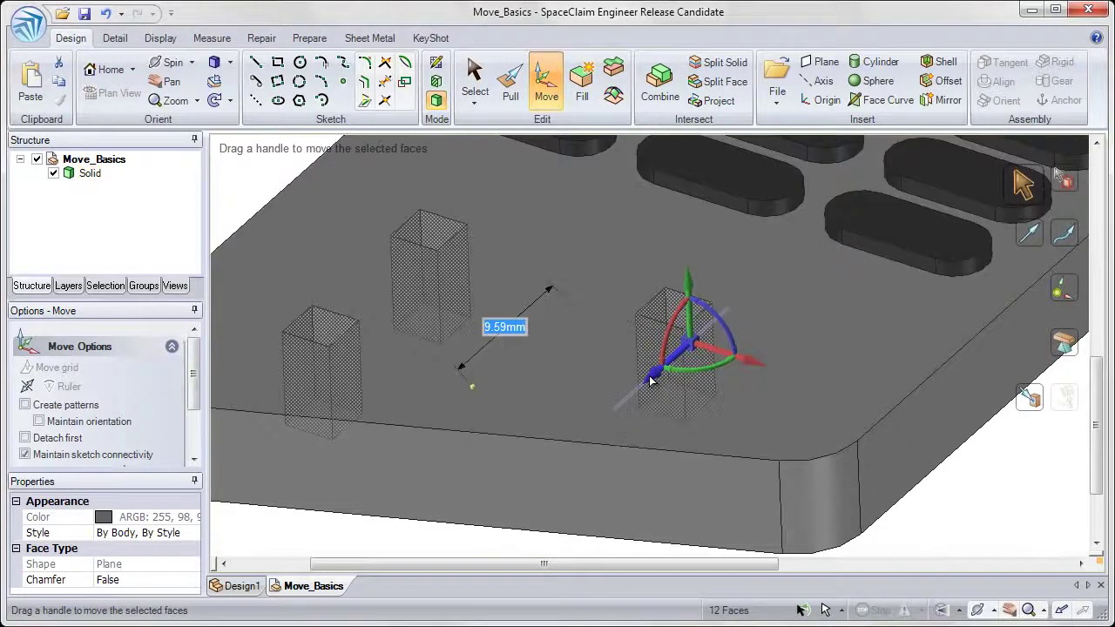
Step: Add a ruler dimension along the remote's length from the square holes to the nearest oval keys, set it to 6 mm and clear the selection
click(652, 379)
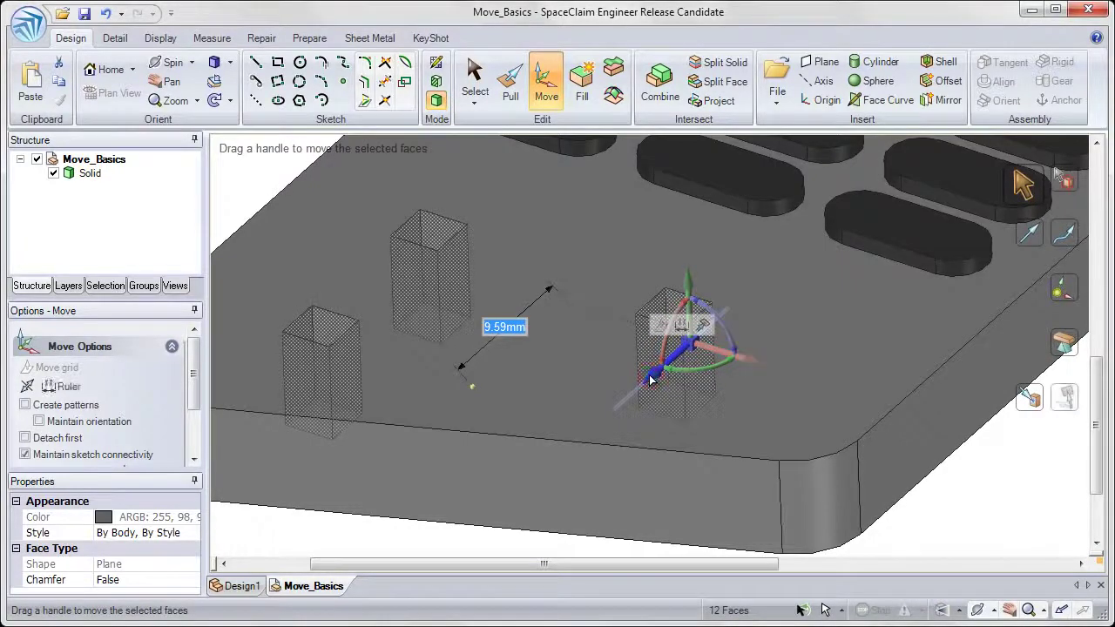
click(684, 328)
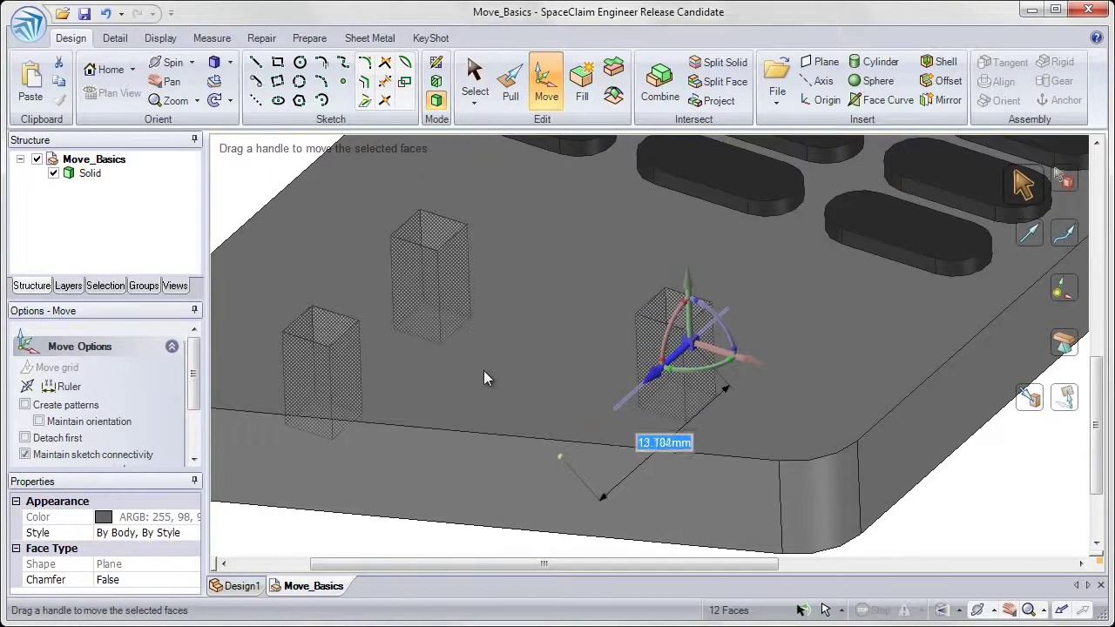
click(254, 360)
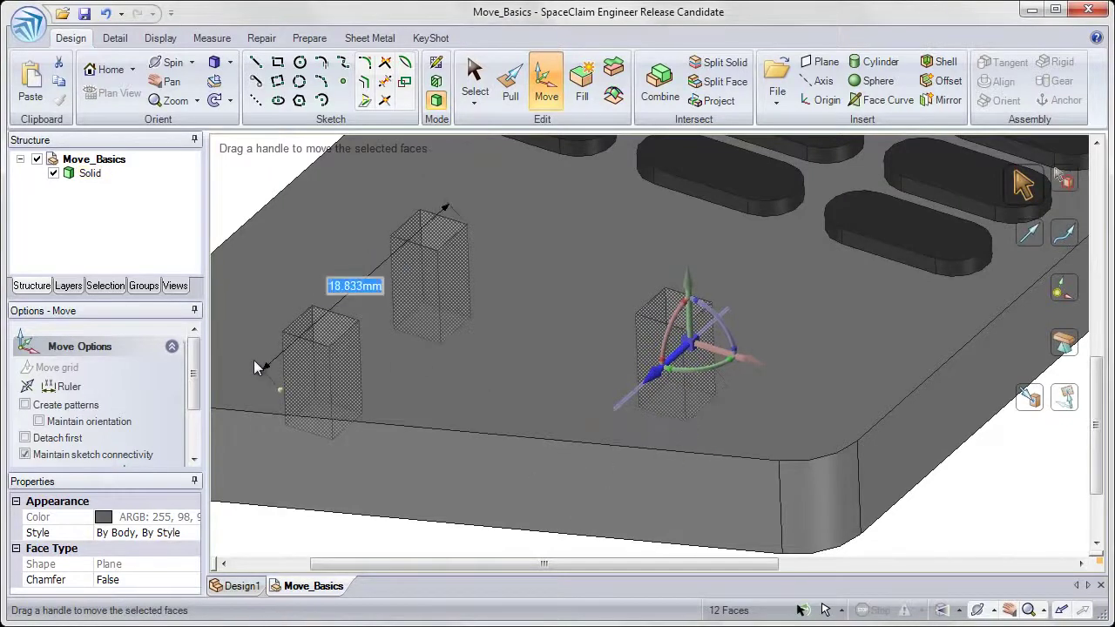
click(68, 389)
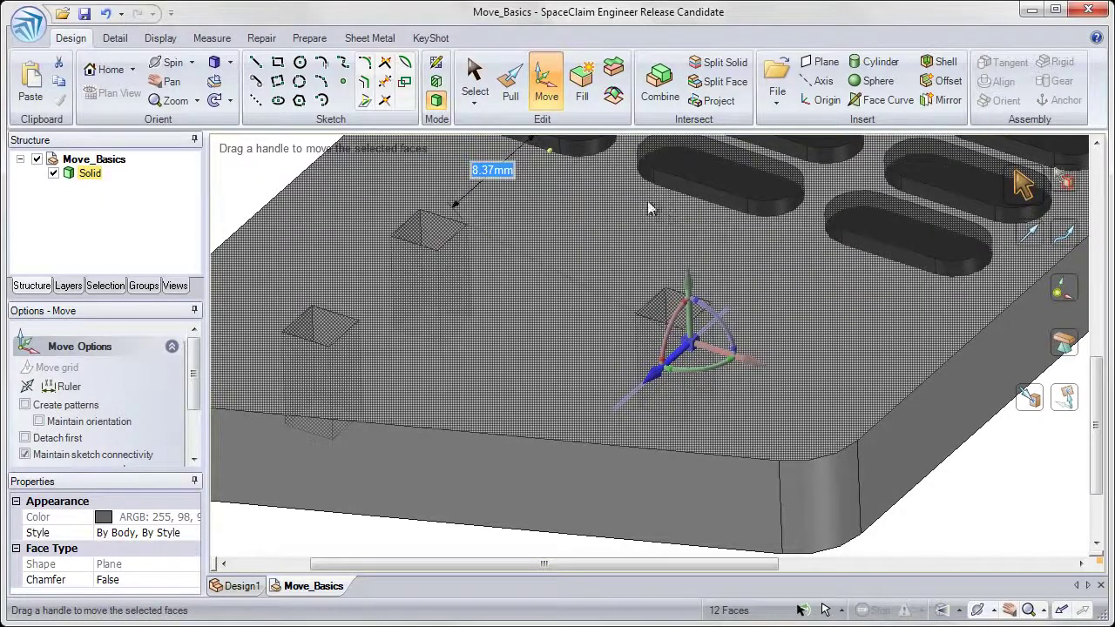
middle_drag(618, 254, 579, 255)
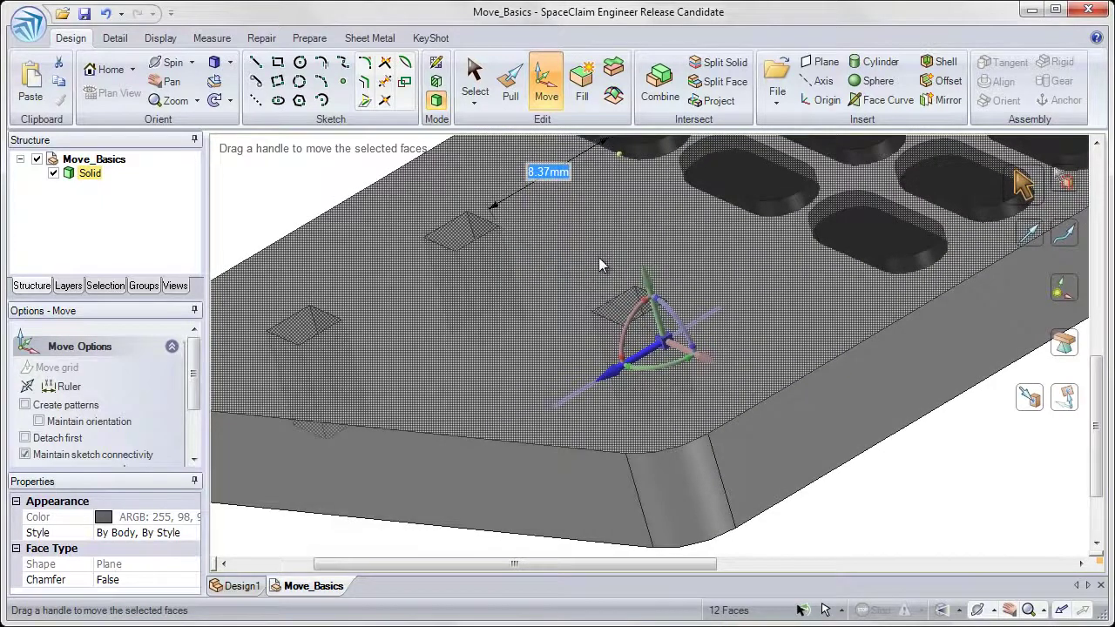
text(6)
key(Return)
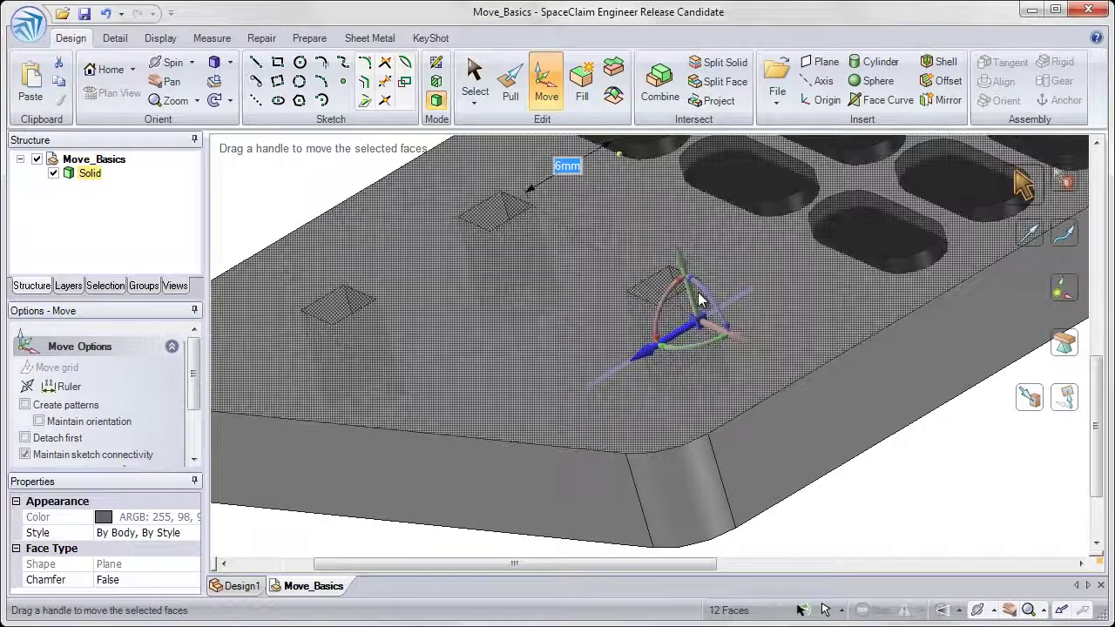
middle_drag(692, 290, 729, 304)
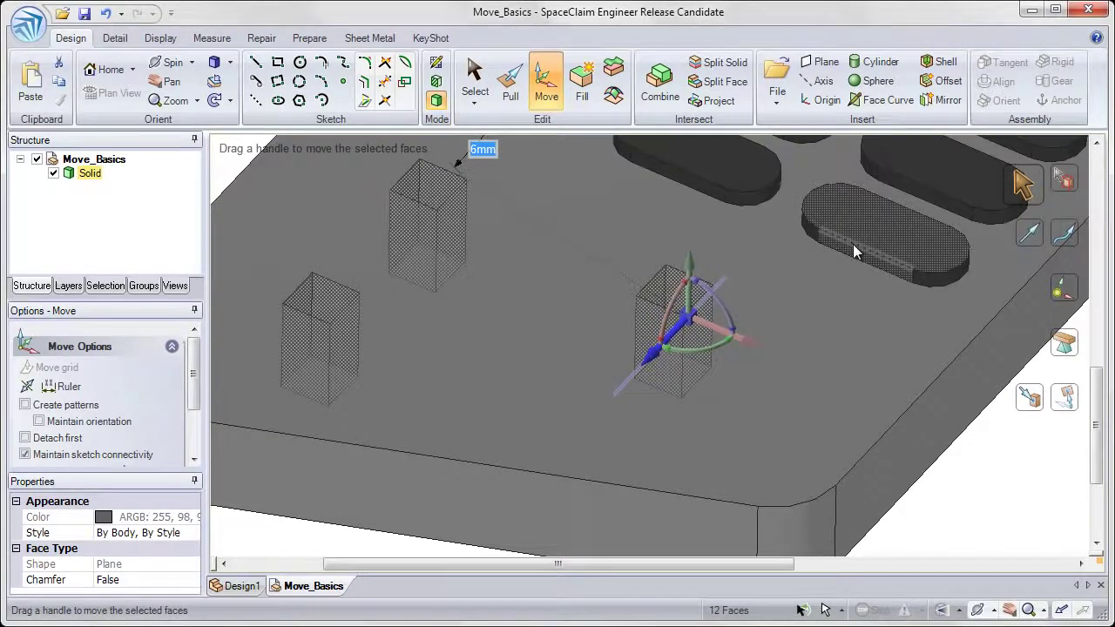
click(988, 470)
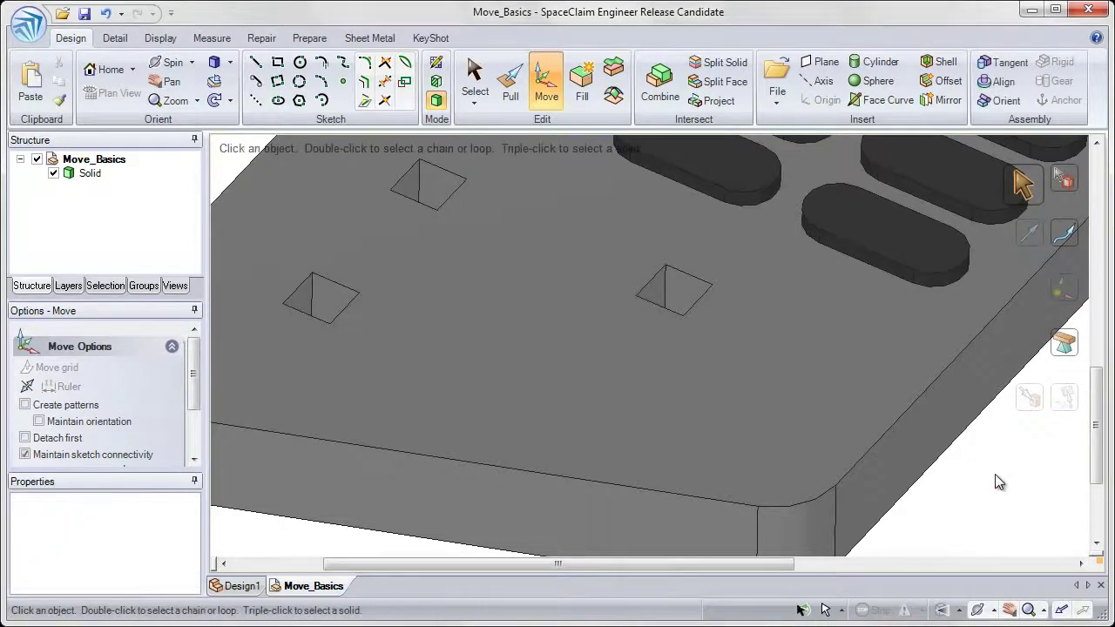
Step: Select the small purple block's faces and create a linear pattern of it across the remote, spanning about 22.35 mm
click(96, 69)
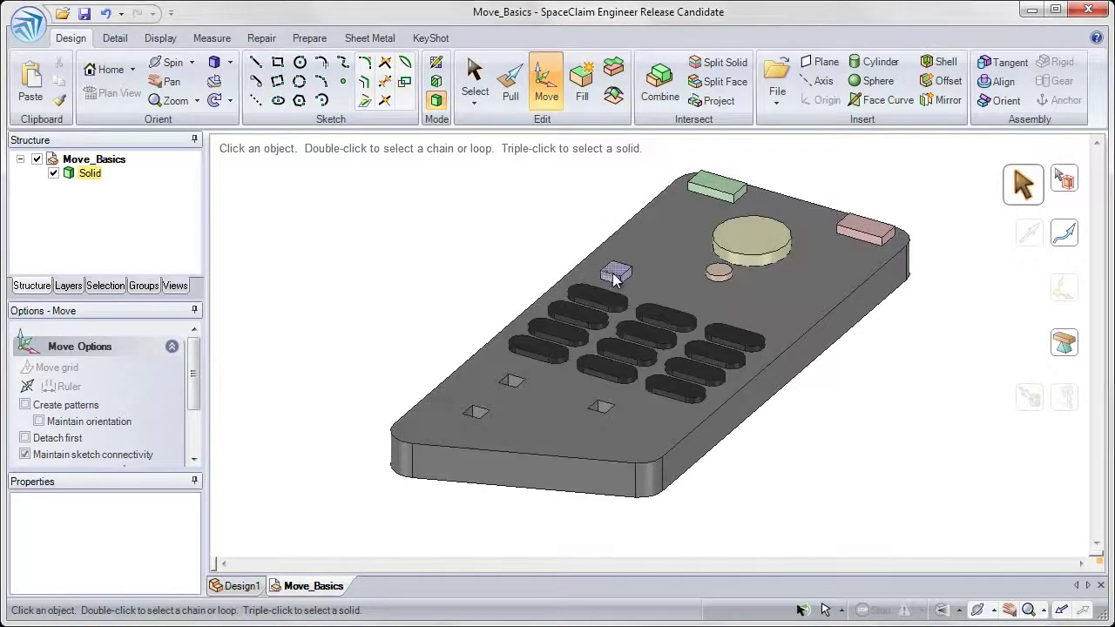
mouse_move(615, 277)
ctrl+middle_down()
mouse_move(616, 414)
mouse_move(583, 396)
mouse_move(515, 395)
ctrl+middle_up()
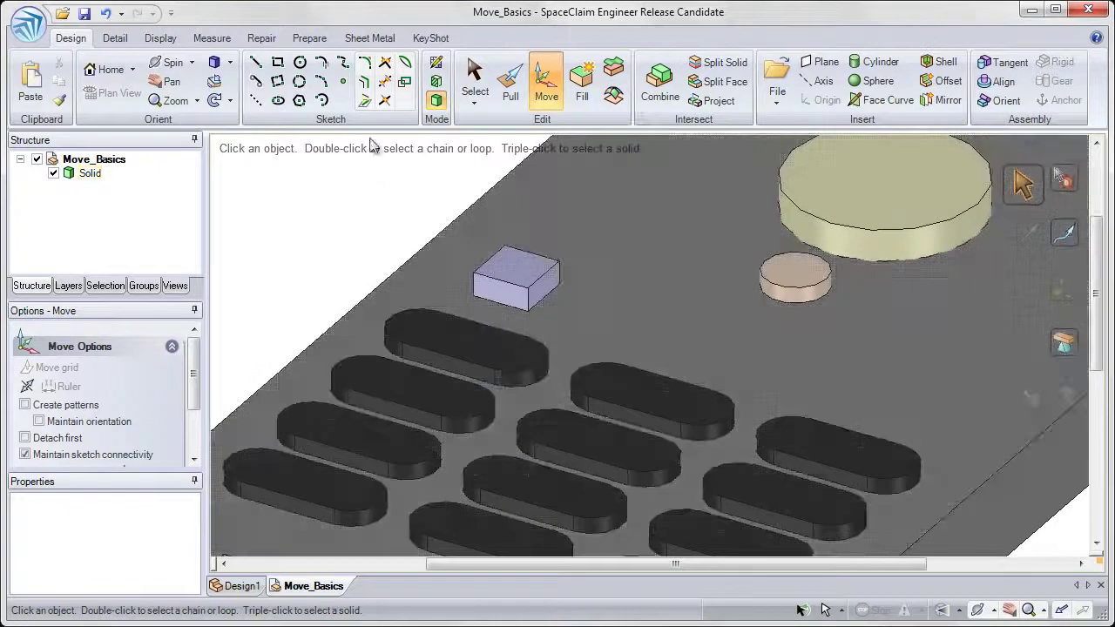
click(370, 172)
mouse_move(473, 230)
mouse_down()
mouse_move(518, 282)
mouse_move(603, 323)
mouse_up()
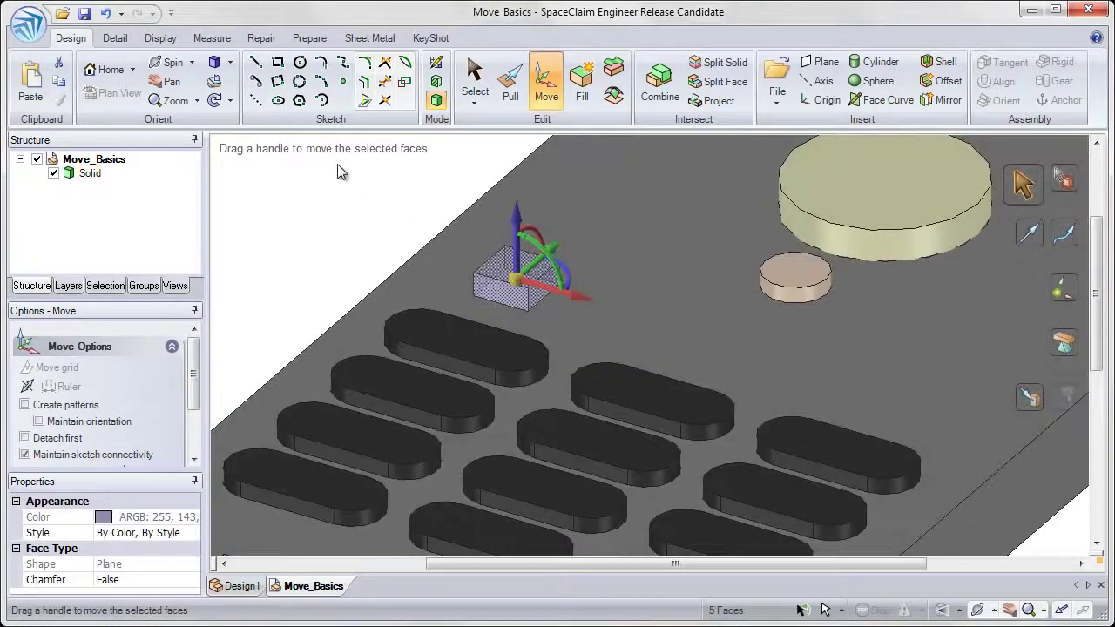
click(24, 406)
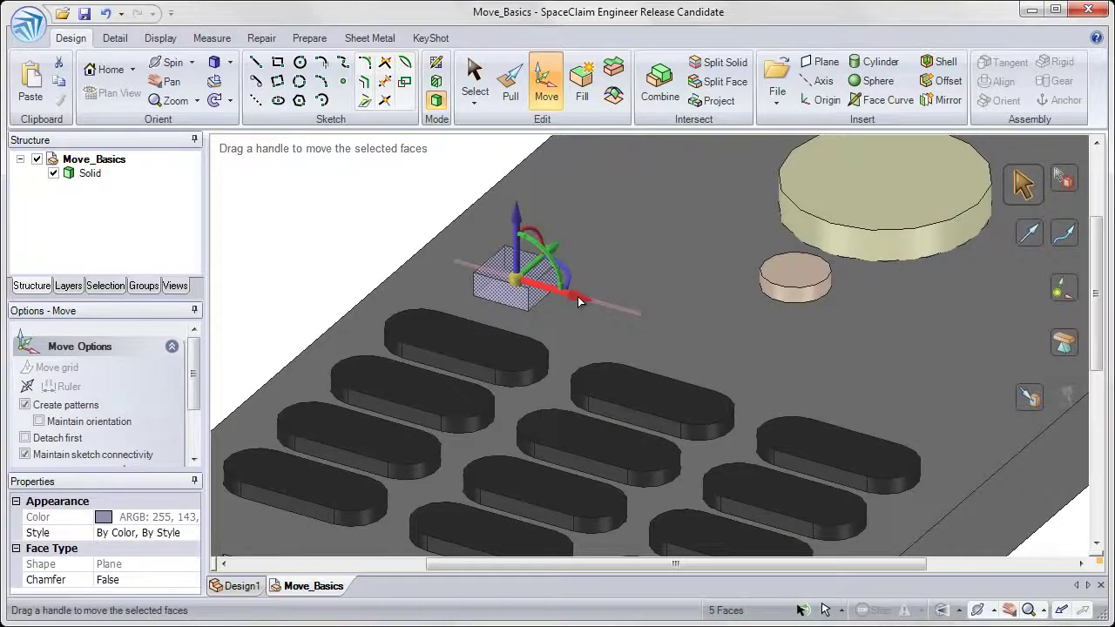
drag(584, 301, 923, 402)
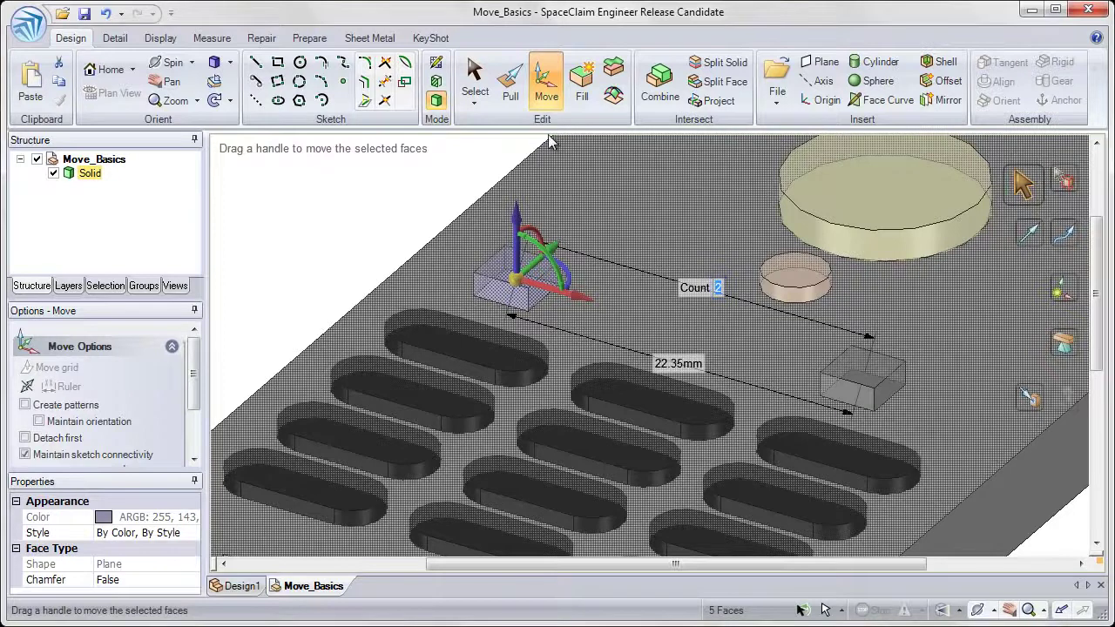
Step: Set the purple block pattern's count to 4
text(4)
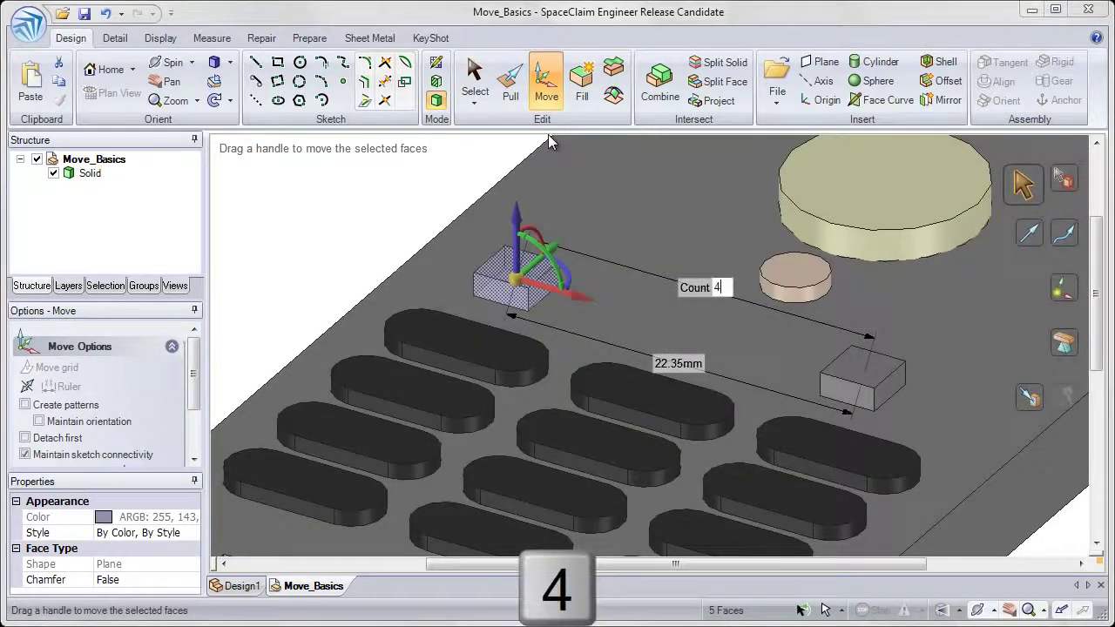
key(Tab)
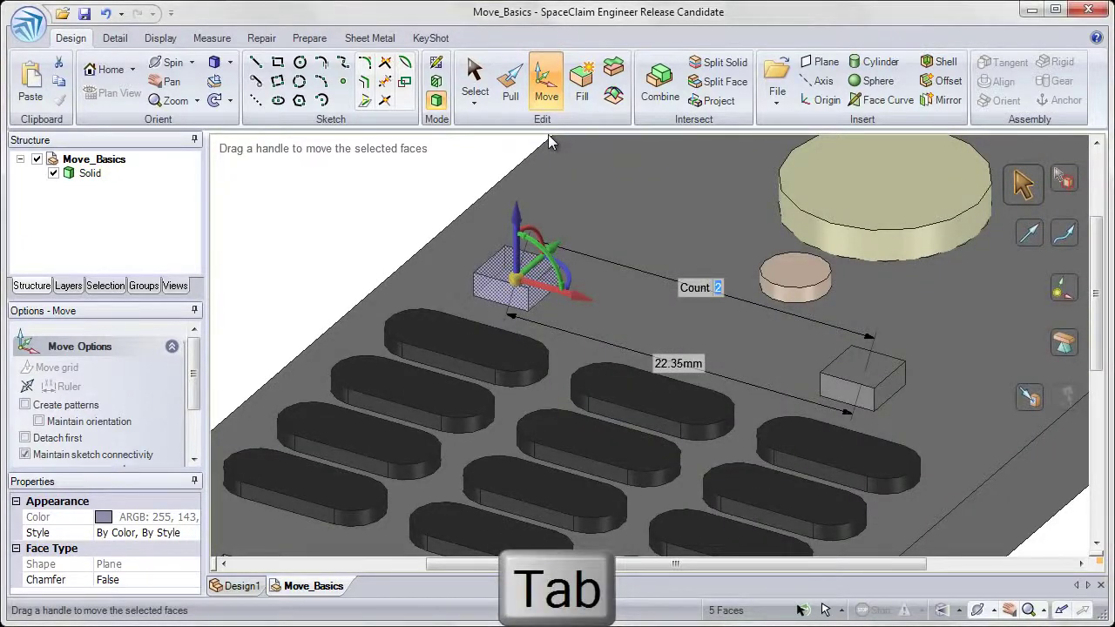
key(Tab)
key(Tab)
key(Tab)
key(Tab)
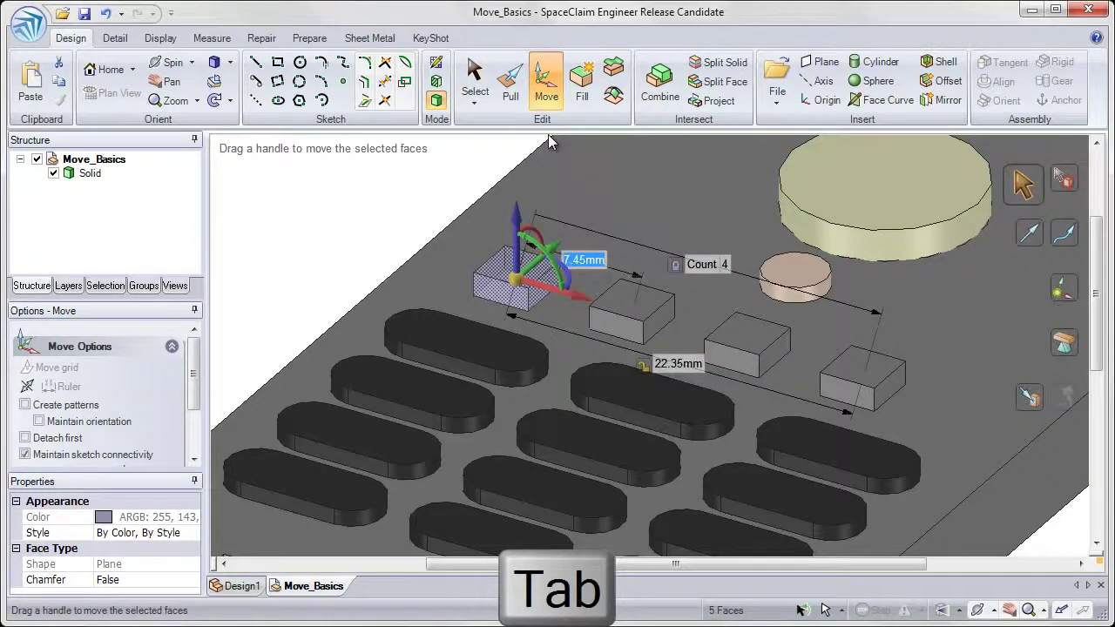
Step: Set the overall length of the purple block pattern to 24 mm
key(Tab)
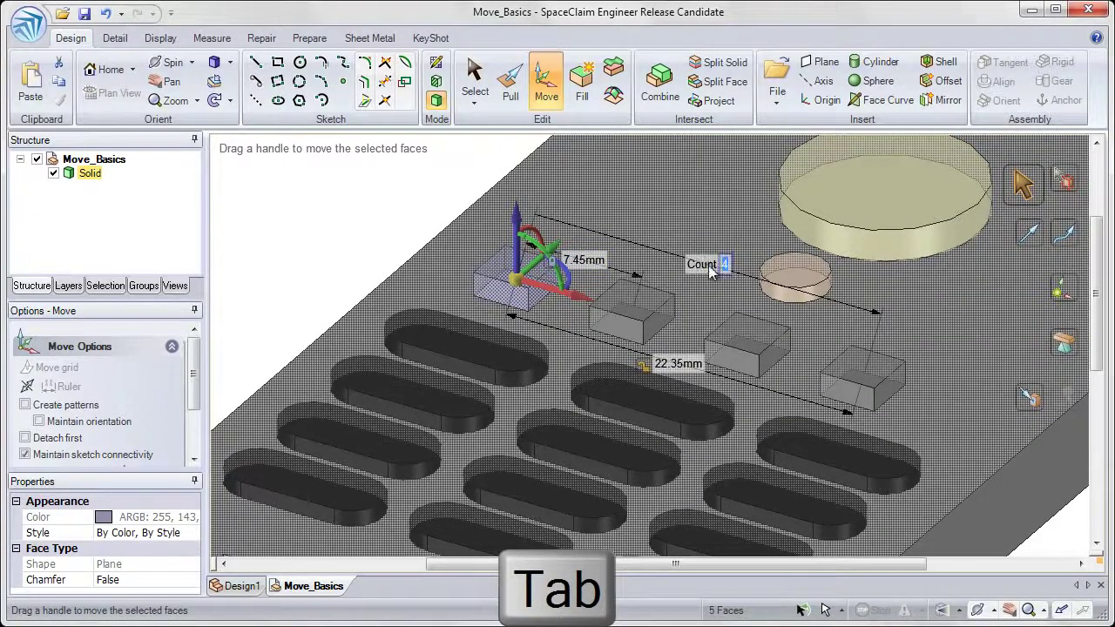
key(Tab)
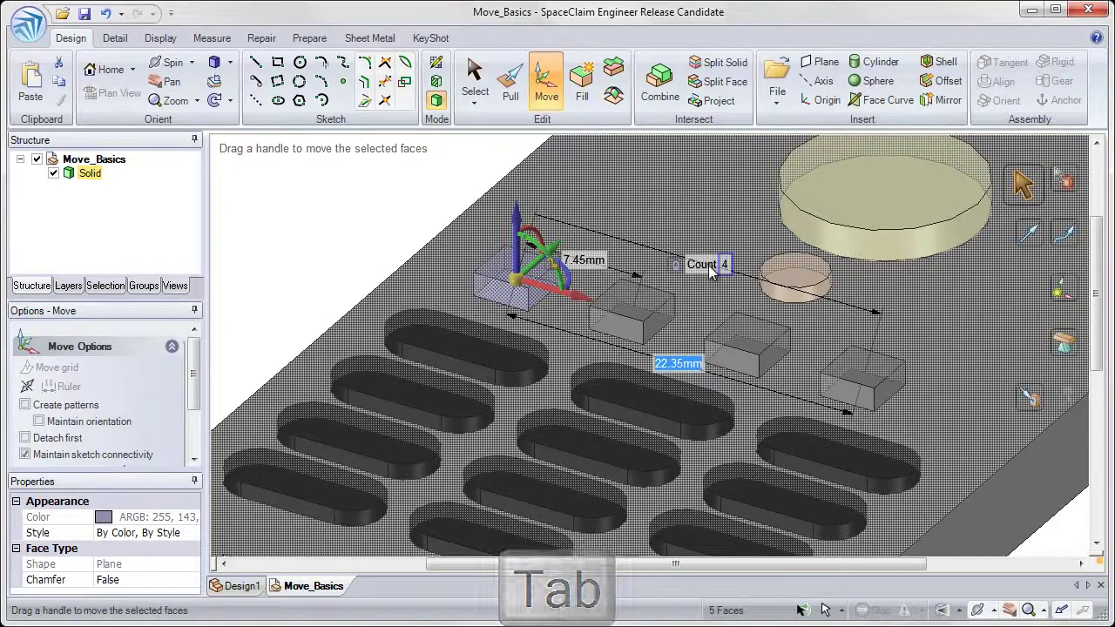
text(24)
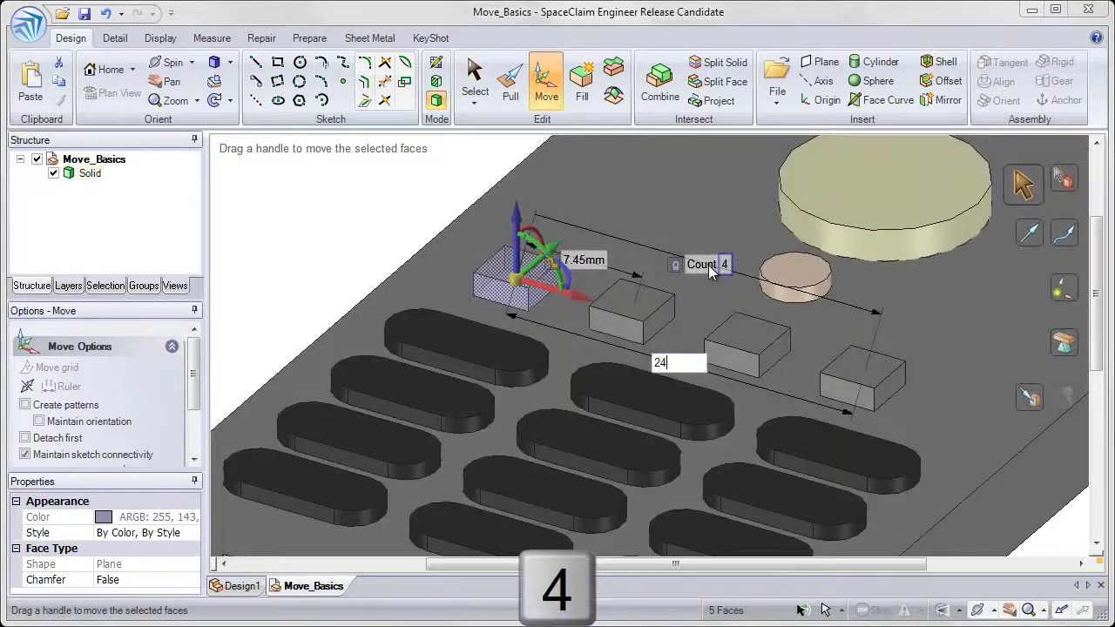
key(Tab)
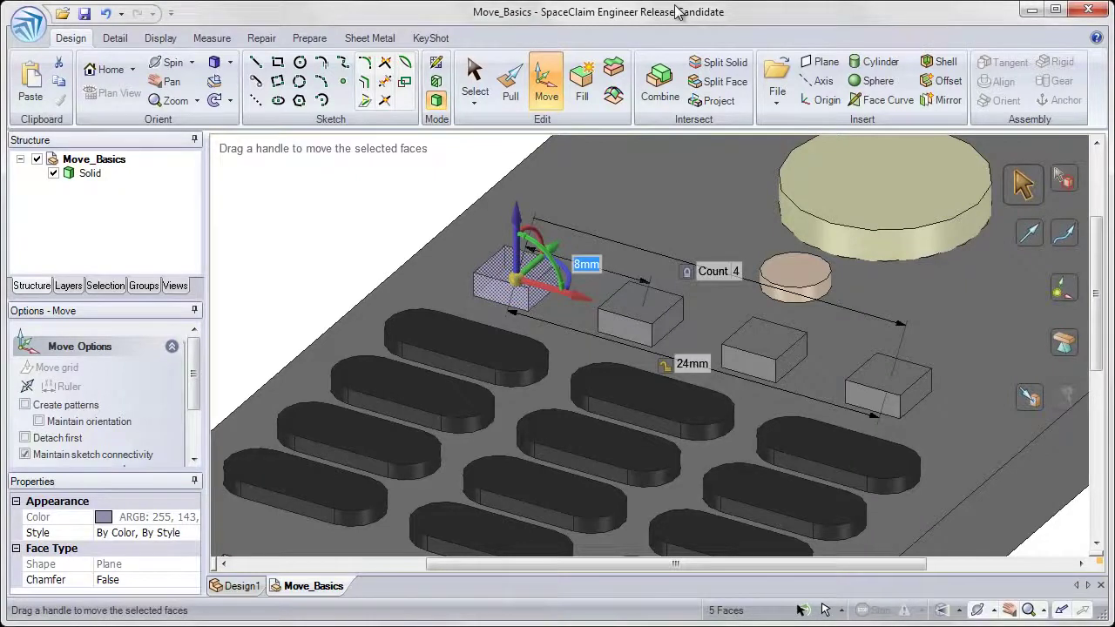
Step: Change the purple block pattern's count to 5 and clear the selection
key(Tab)
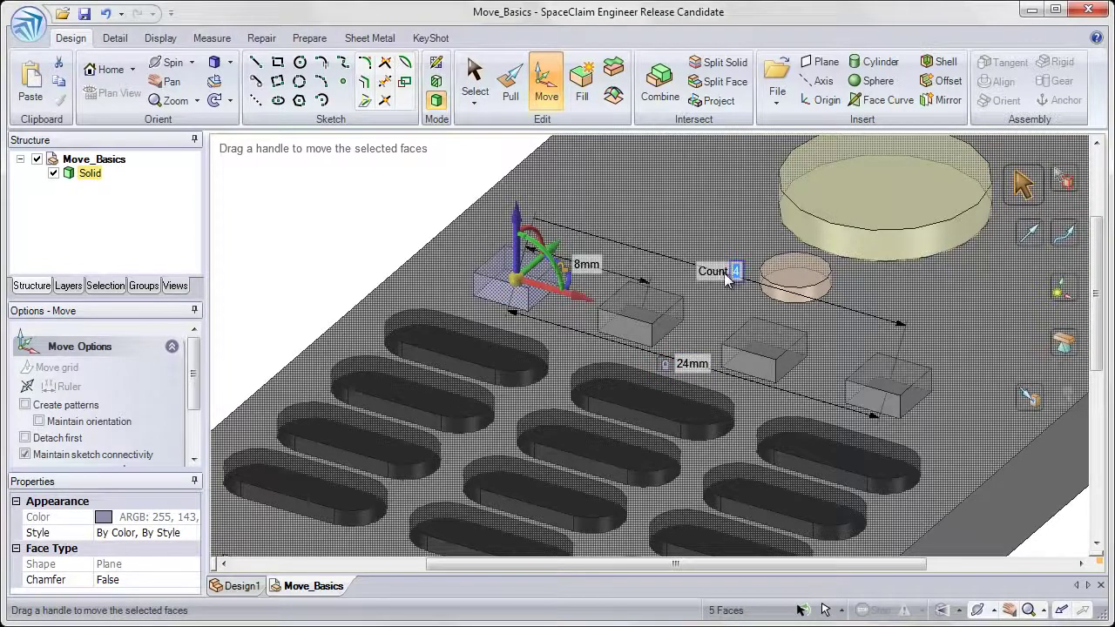
text(5)
key(Return)
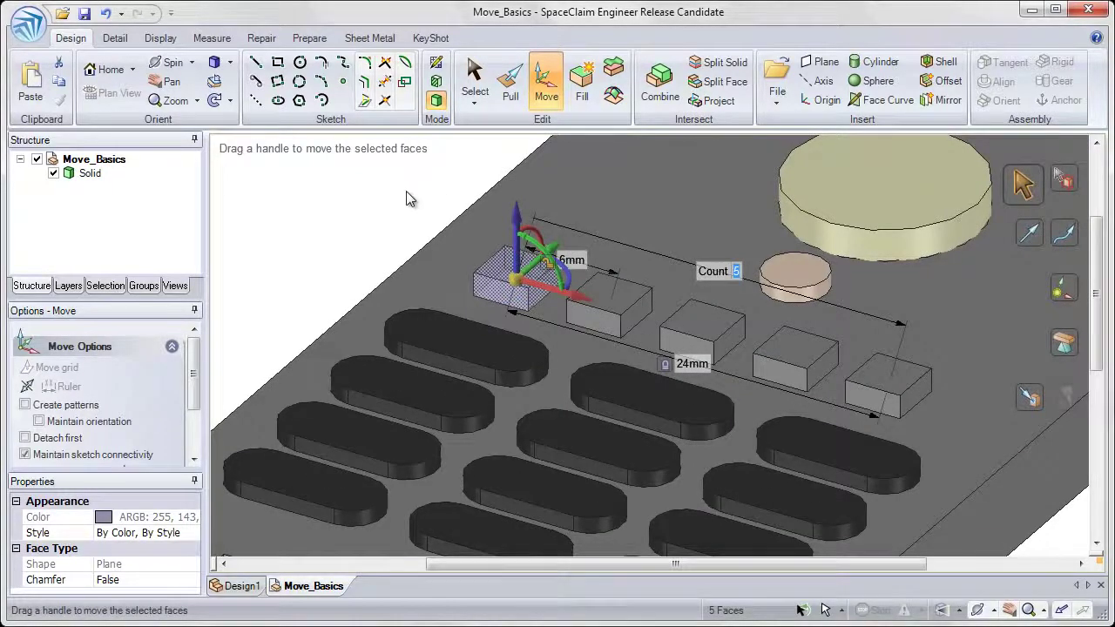
click(405, 192)
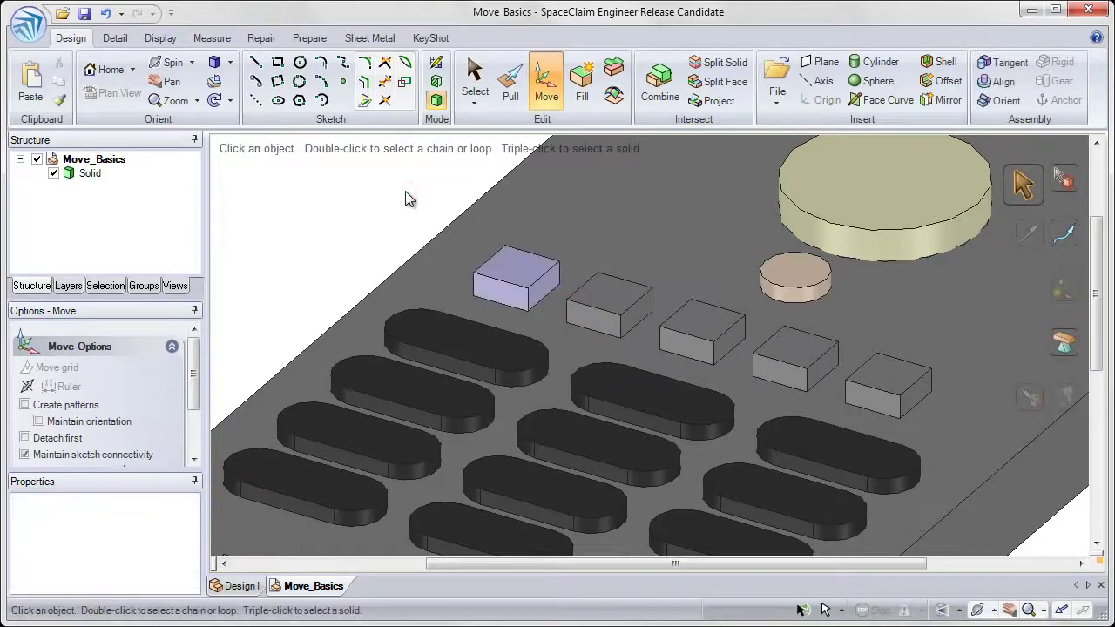
Step: Select the faces of the small peach round button beside the large cream button and try to move it sideways across the remote
triple_click(464, 226)
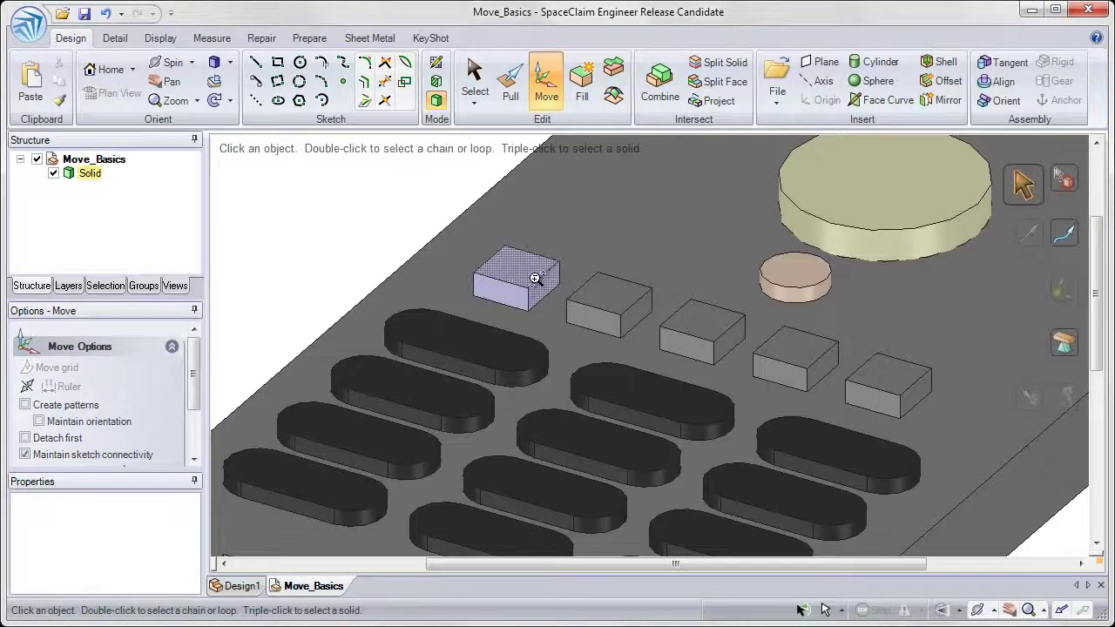
scroll(555, 300, down, 2)
ctrl+middle_drag(556, 301, 494, 383)
click(433, 154)
click(442, 175)
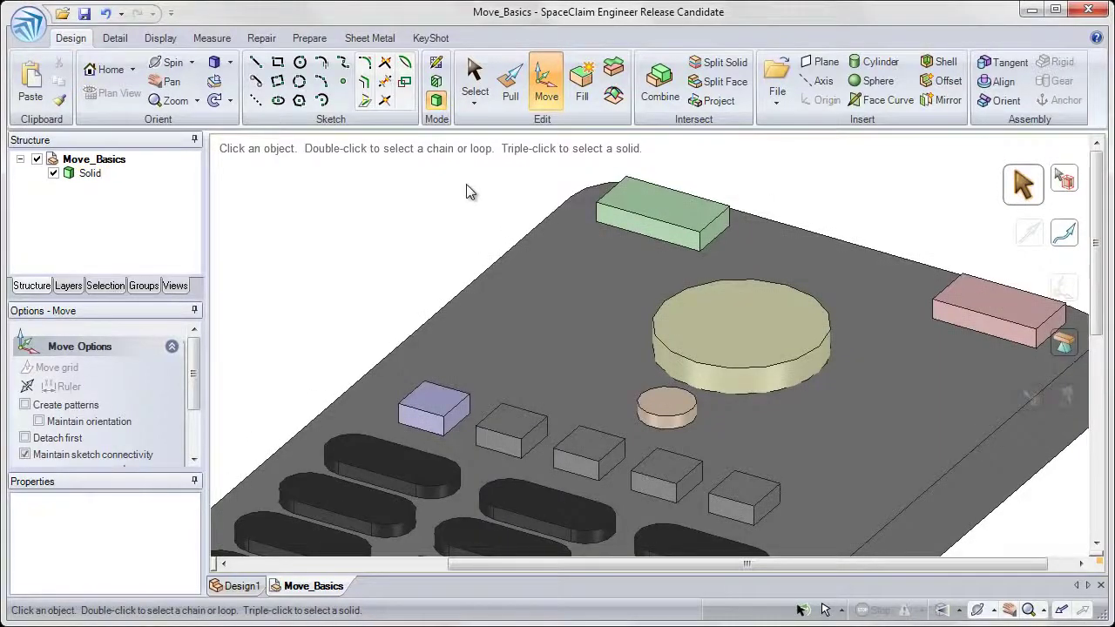
triple_click(482, 206)
drag(616, 377, 732, 450)
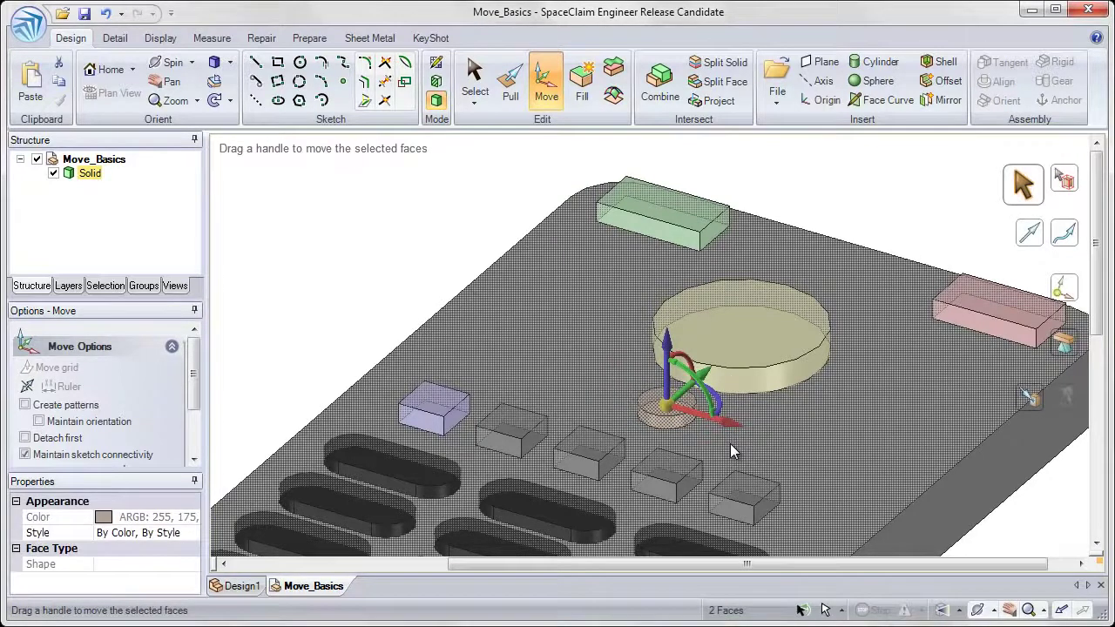
mouse_move(728, 430)
mouse_down()
mouse_move(852, 471)
mouse_move(600, 393)
mouse_up()
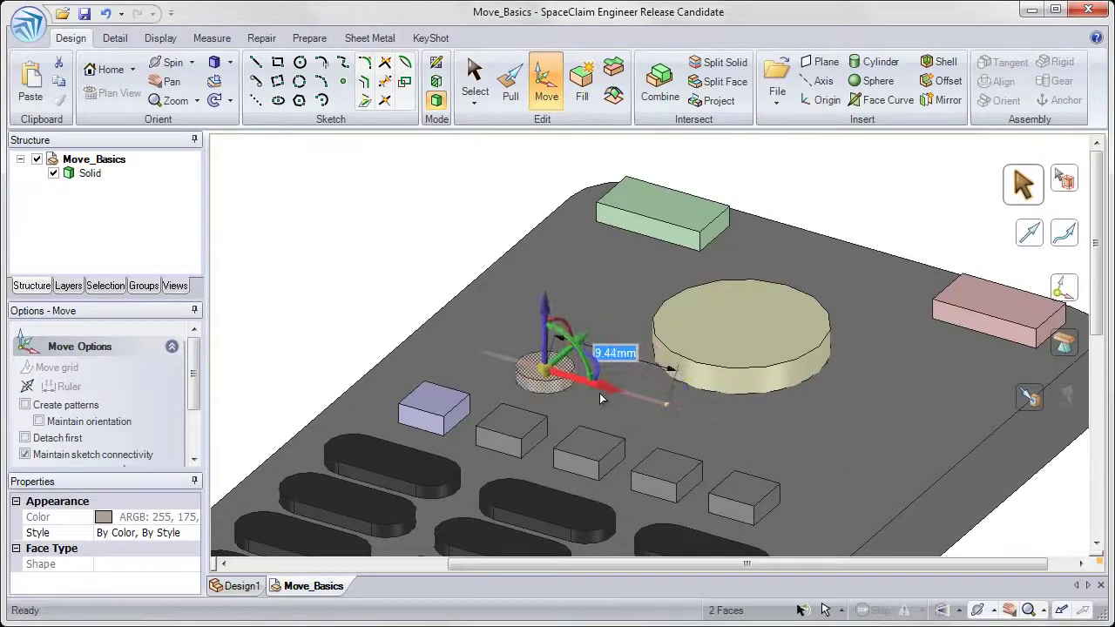
key(Escape)
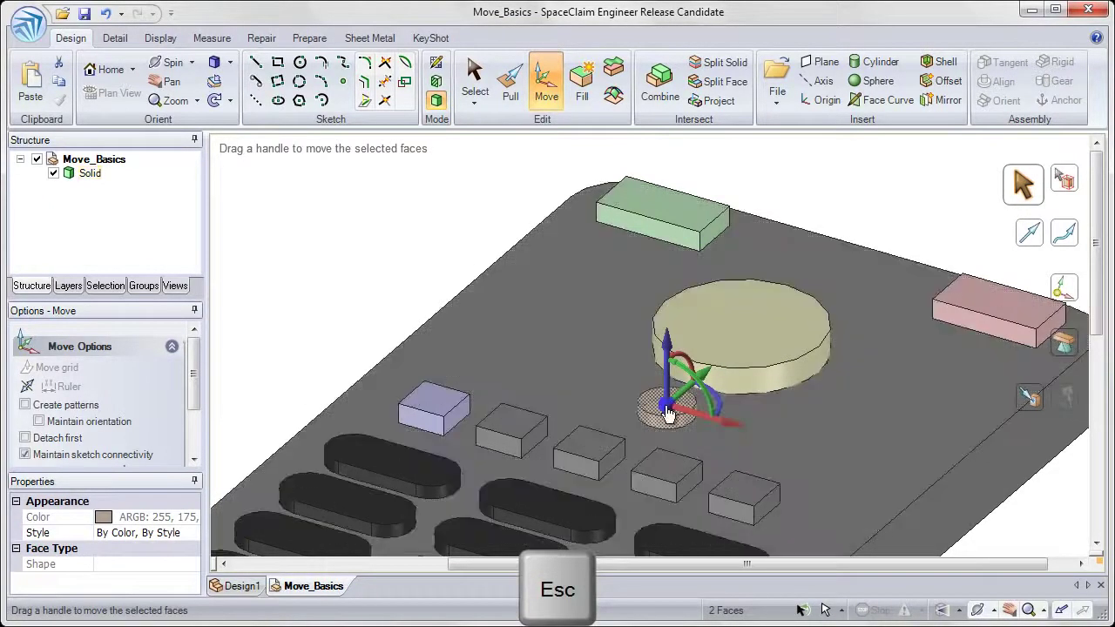
Step: Relocate the small round button's Move handle to the large cream button's center and try to rotate the small button around it
drag(667, 412, 742, 321)
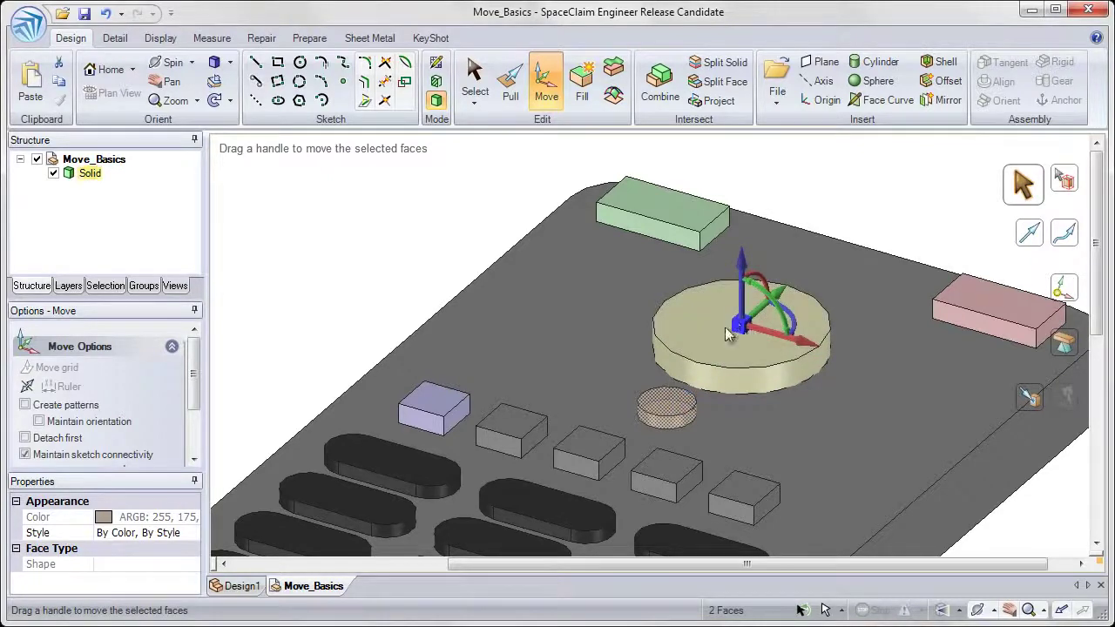
mouse_move(792, 320)
mouse_down()
mouse_move(789, 301)
mouse_move(767, 287)
mouse_move(727, 290)
mouse_move(682, 334)
mouse_move(697, 366)
mouse_move(758, 384)
mouse_move(827, 342)
mouse_move(819, 364)
mouse_up()
key(Escape)
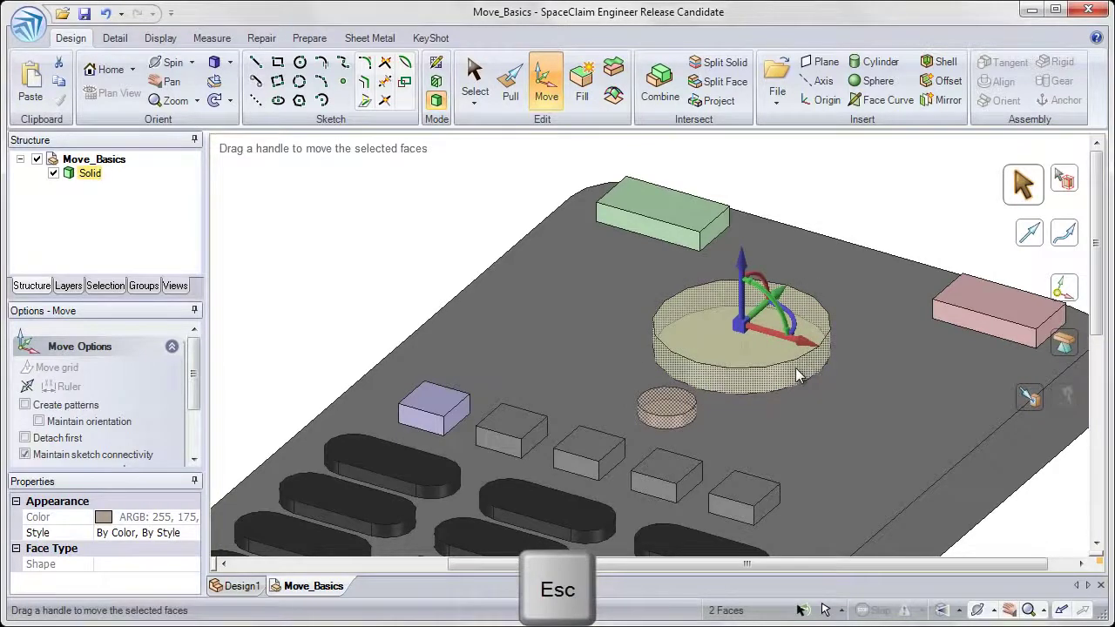
Step: Create a circular pattern of the small round button around the large cream button with 72° spacing and a count of 5
click(50, 404)
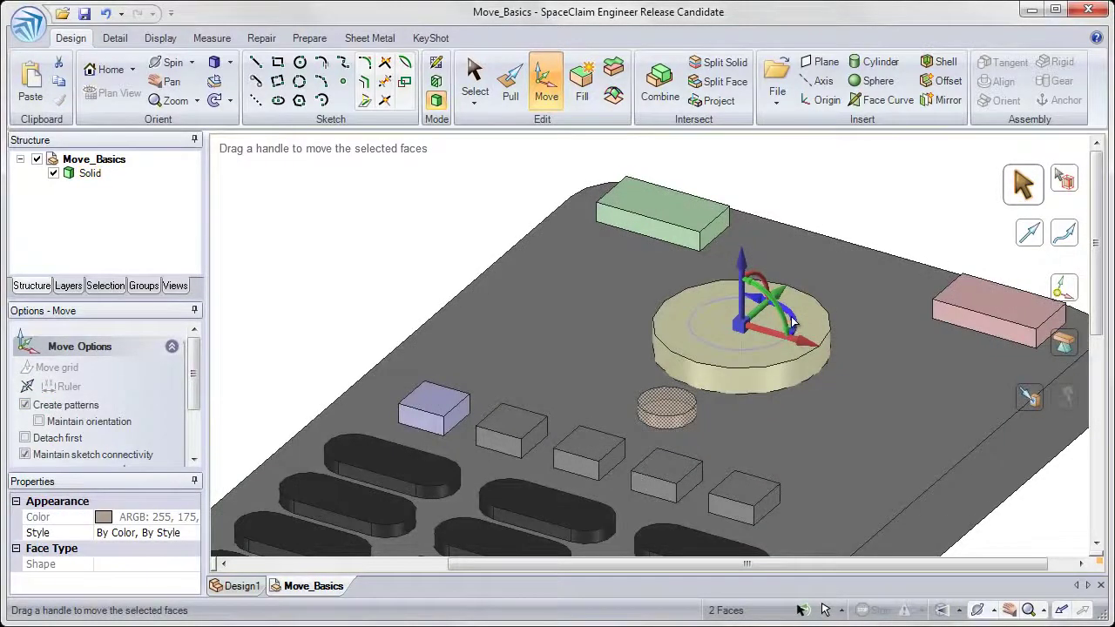
drag(792, 323, 745, 276)
text(72)
key(Tab)
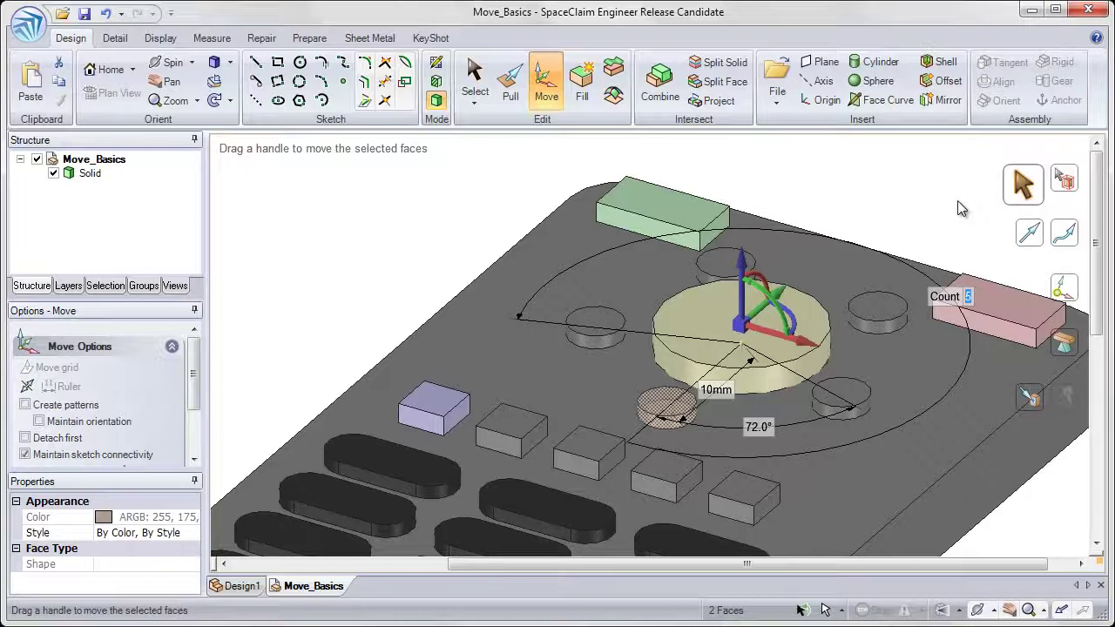
Step: Set the circular button pattern's count to 8 and clear the selection
text(8)
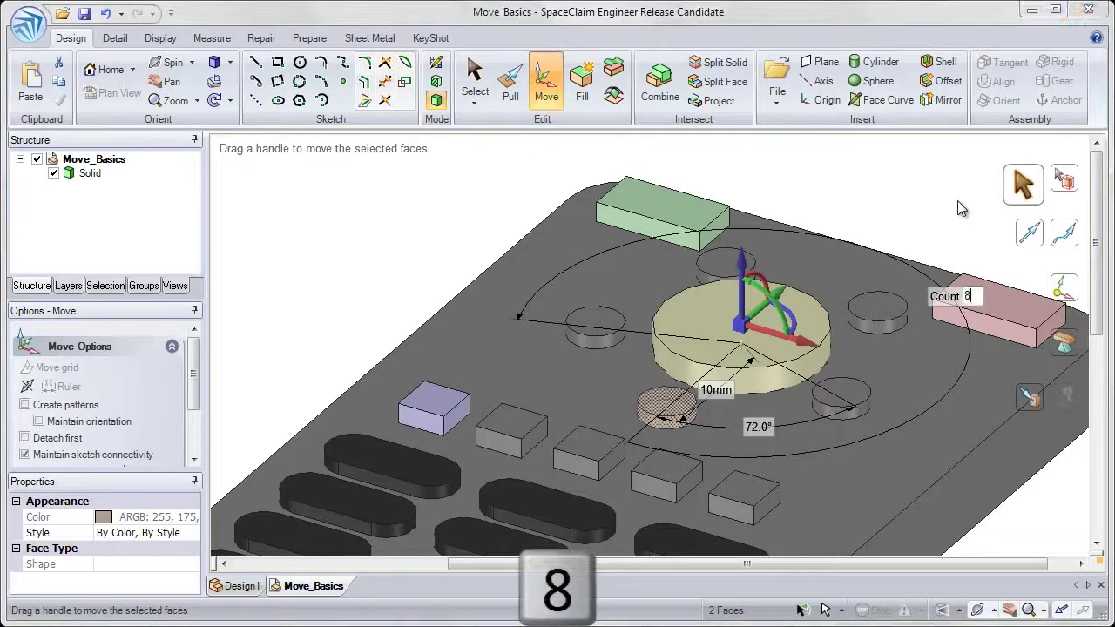
key(Return)
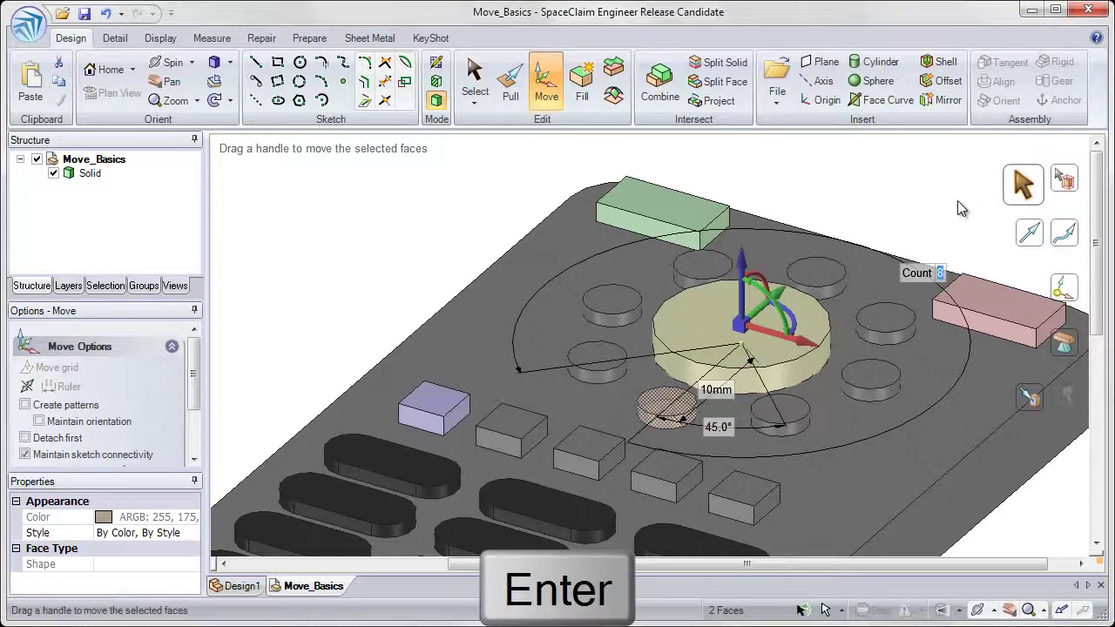
click(874, 217)
Step: Select the peach button's top face, try to shift it toward the large button, and lower the face about 0.34 mm
mouse_move(775, 336)
middle_down()
mouse_move(737, 361)
mouse_move(784, 331)
middle_up()
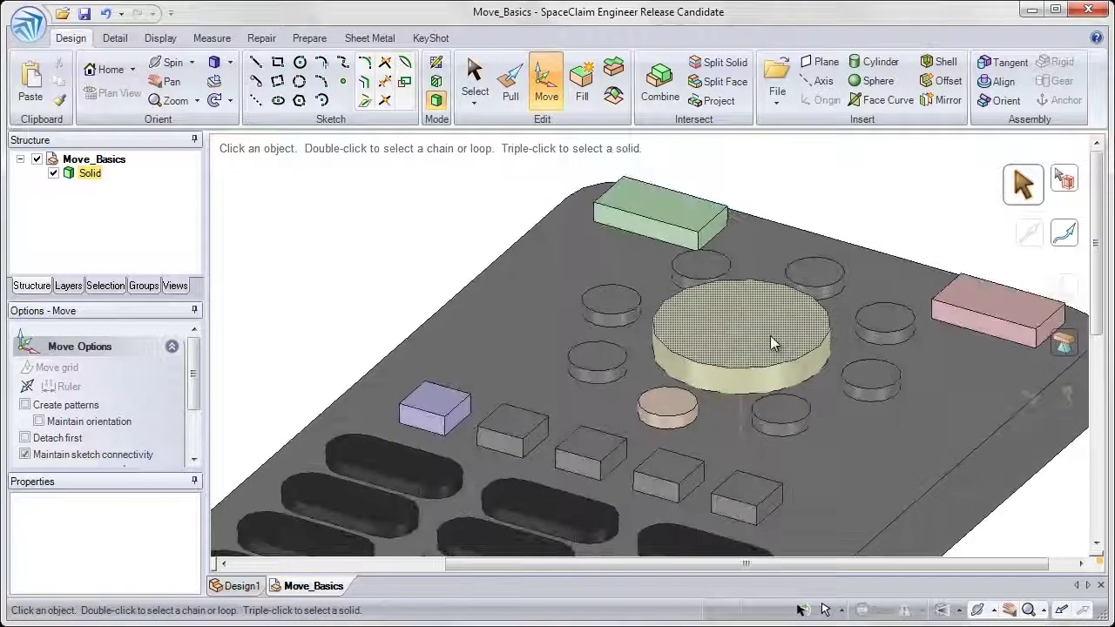
click(664, 409)
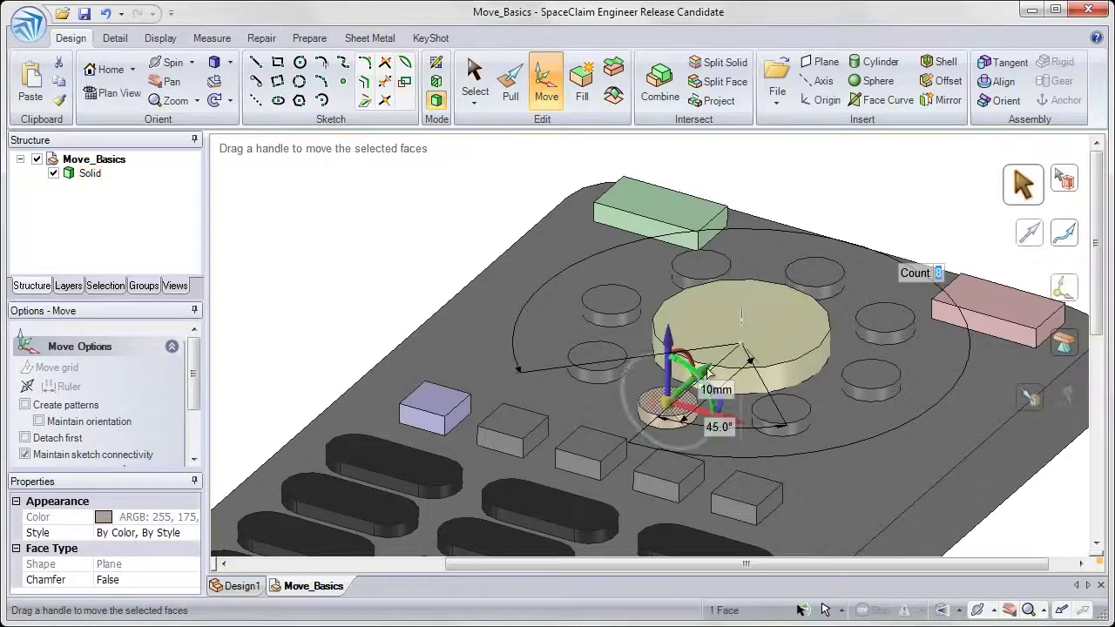
drag(707, 369, 713, 367)
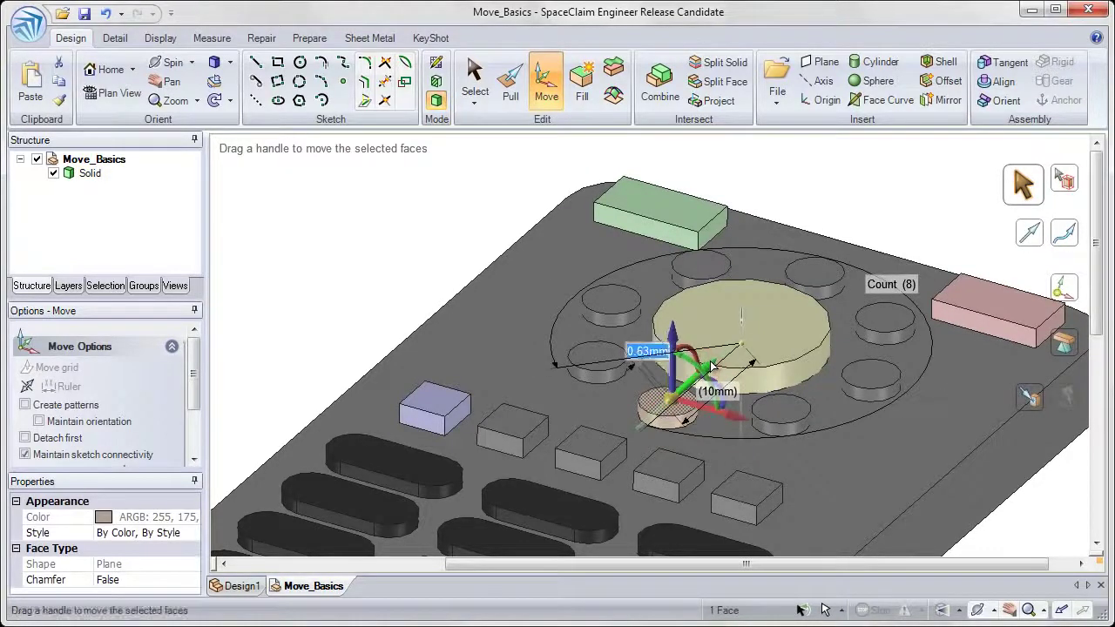
key(Escape)
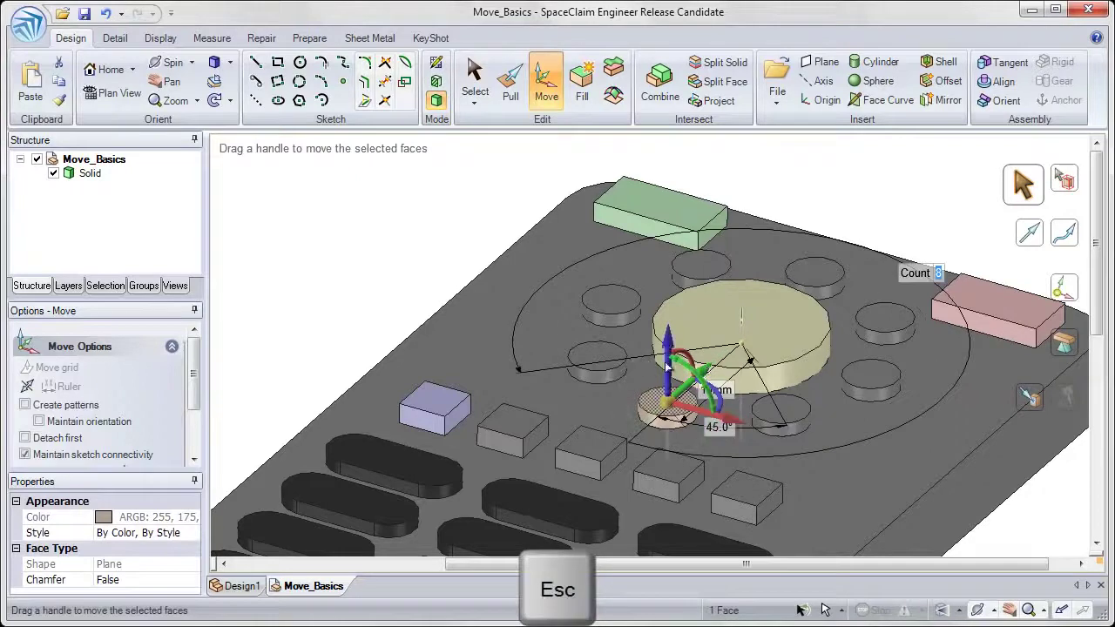
mouse_move(670, 356)
mouse_down()
mouse_move(674, 292)
mouse_move(662, 397)
mouse_move(672, 336)
mouse_move(669, 358)
mouse_up()
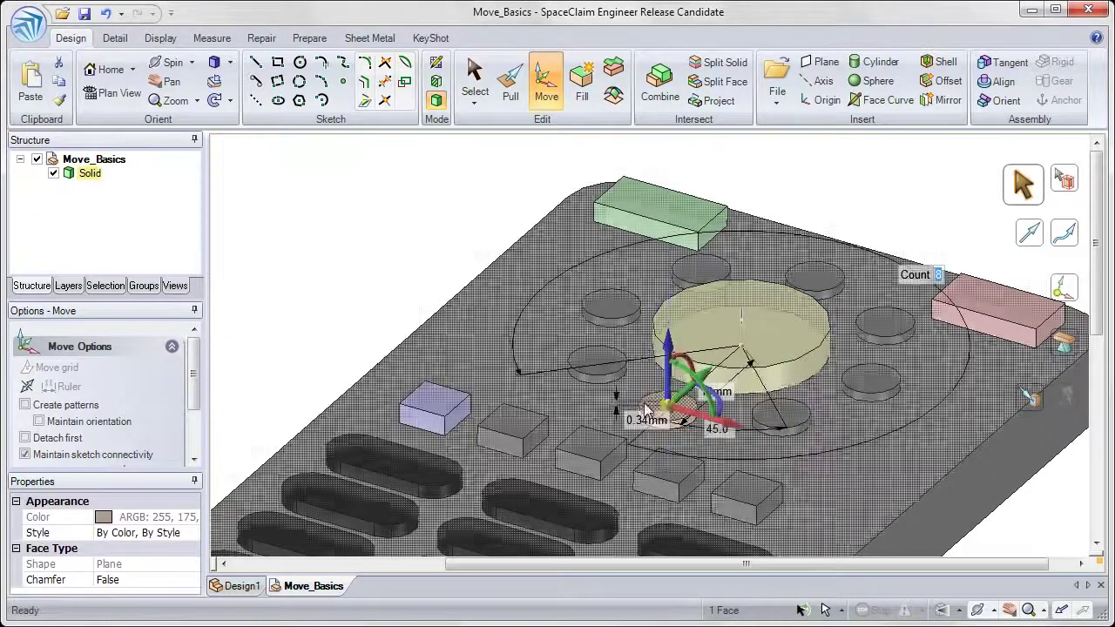
Step: Select the faces of a gray copy in the circular pattern, move it 0.25 mm outward from the large button, and clear the selection
drag(712, 433, 716, 434)
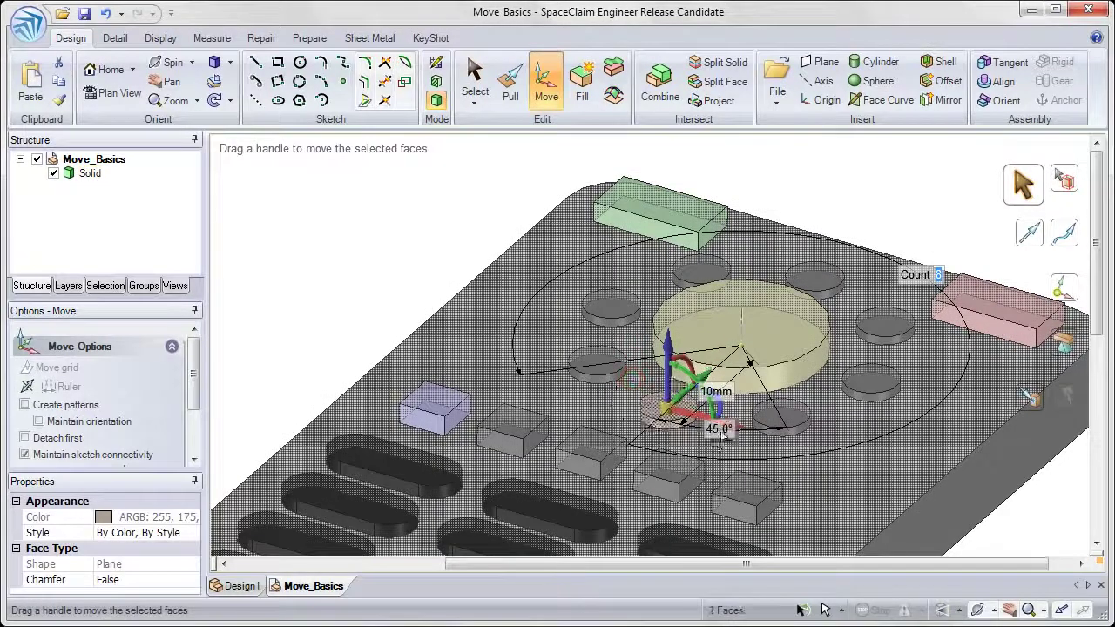
drag(833, 352, 957, 426)
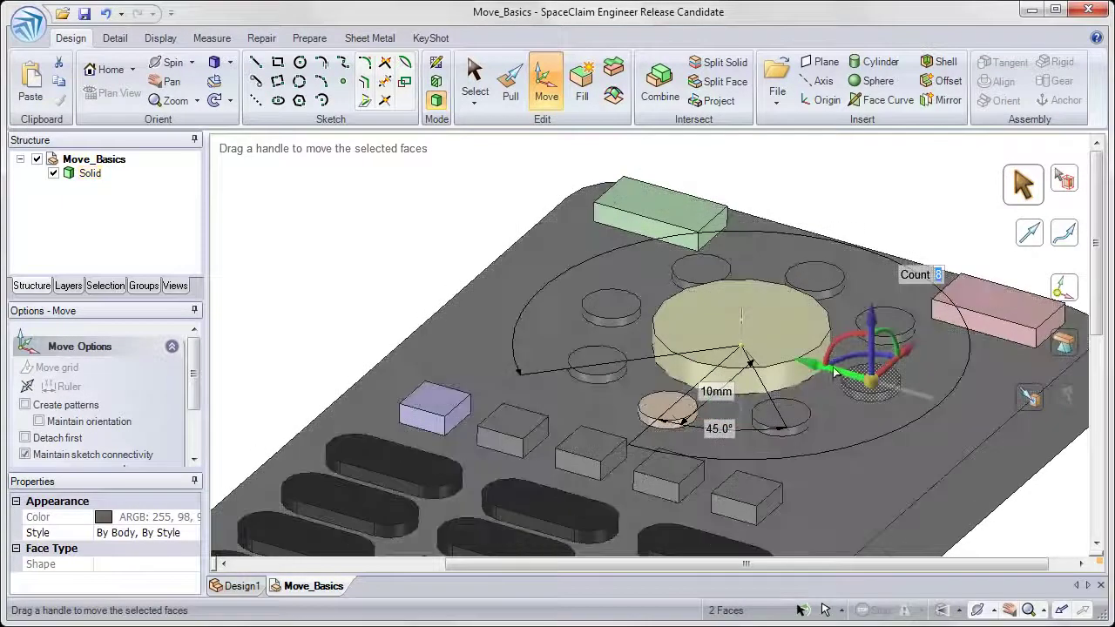
drag(809, 366, 825, 373)
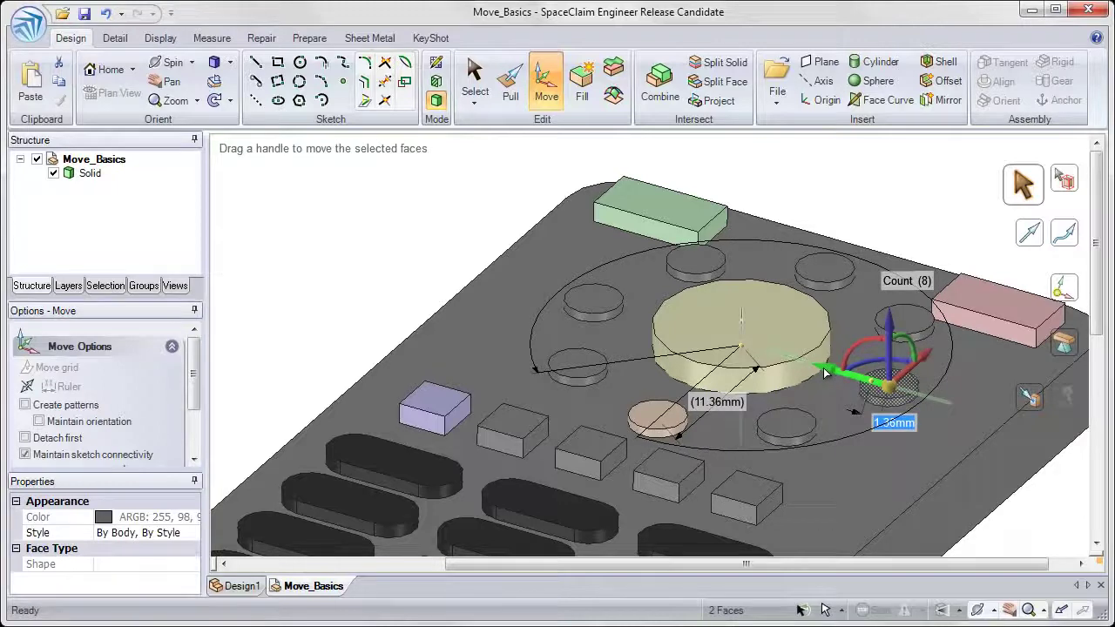
text(0.25)
key(Return)
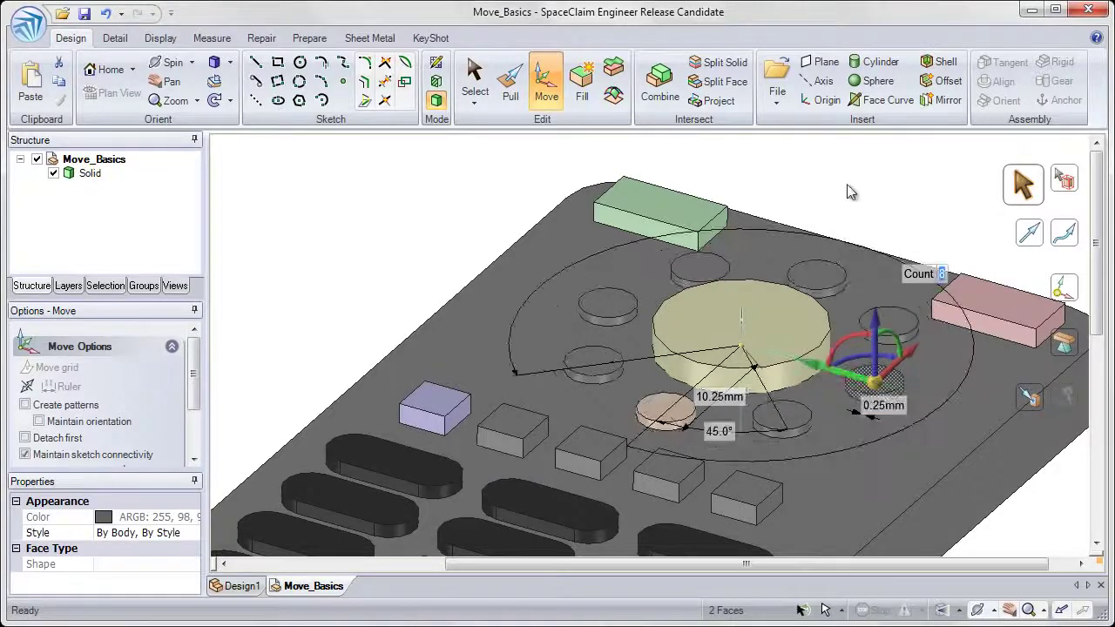
click(847, 185)
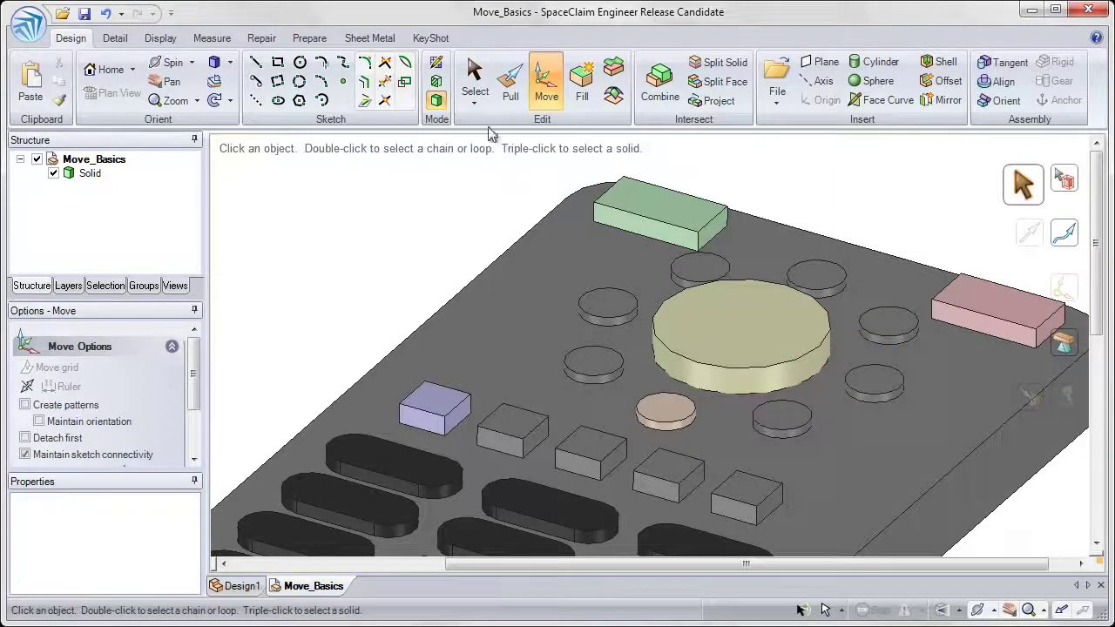